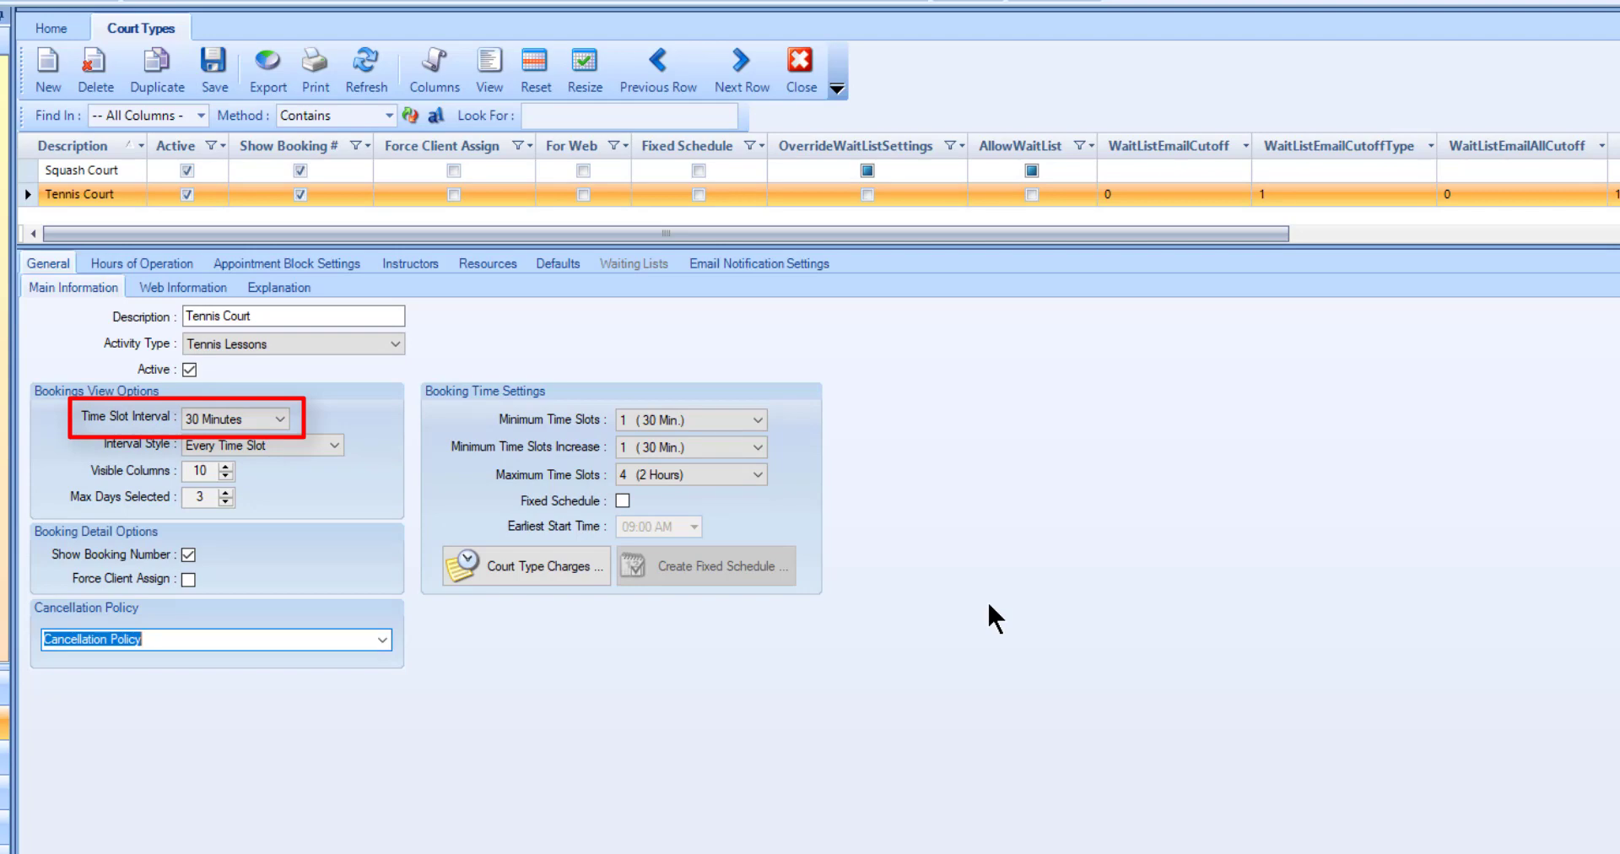
Step: Check the available Interval Style options for the Tennis Court type, leaving the selection as it is
left_click(328, 446)
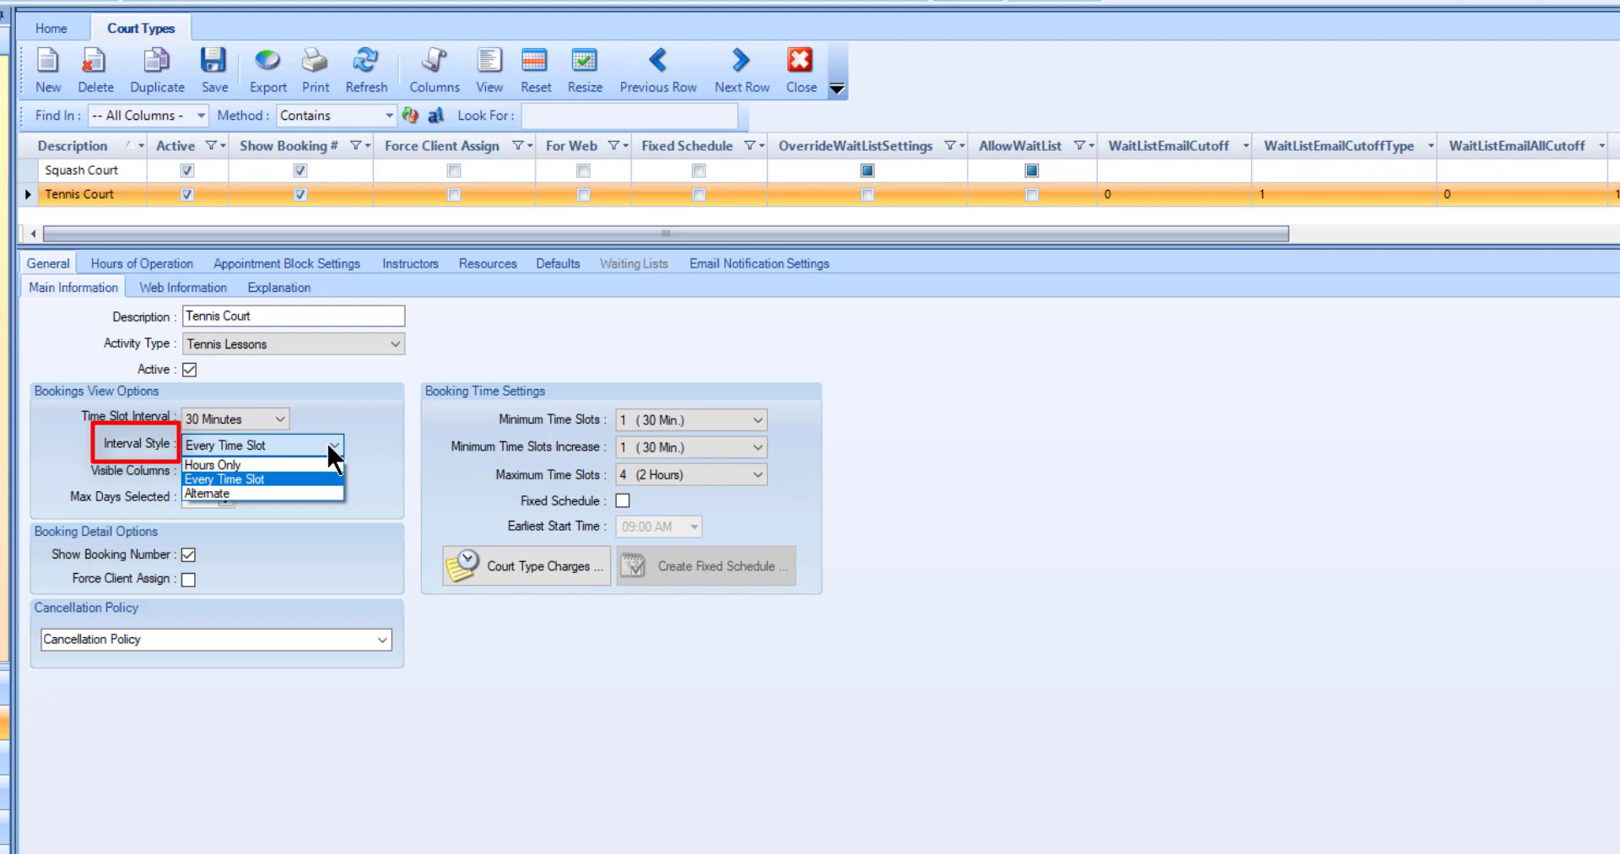
left_click(354, 443)
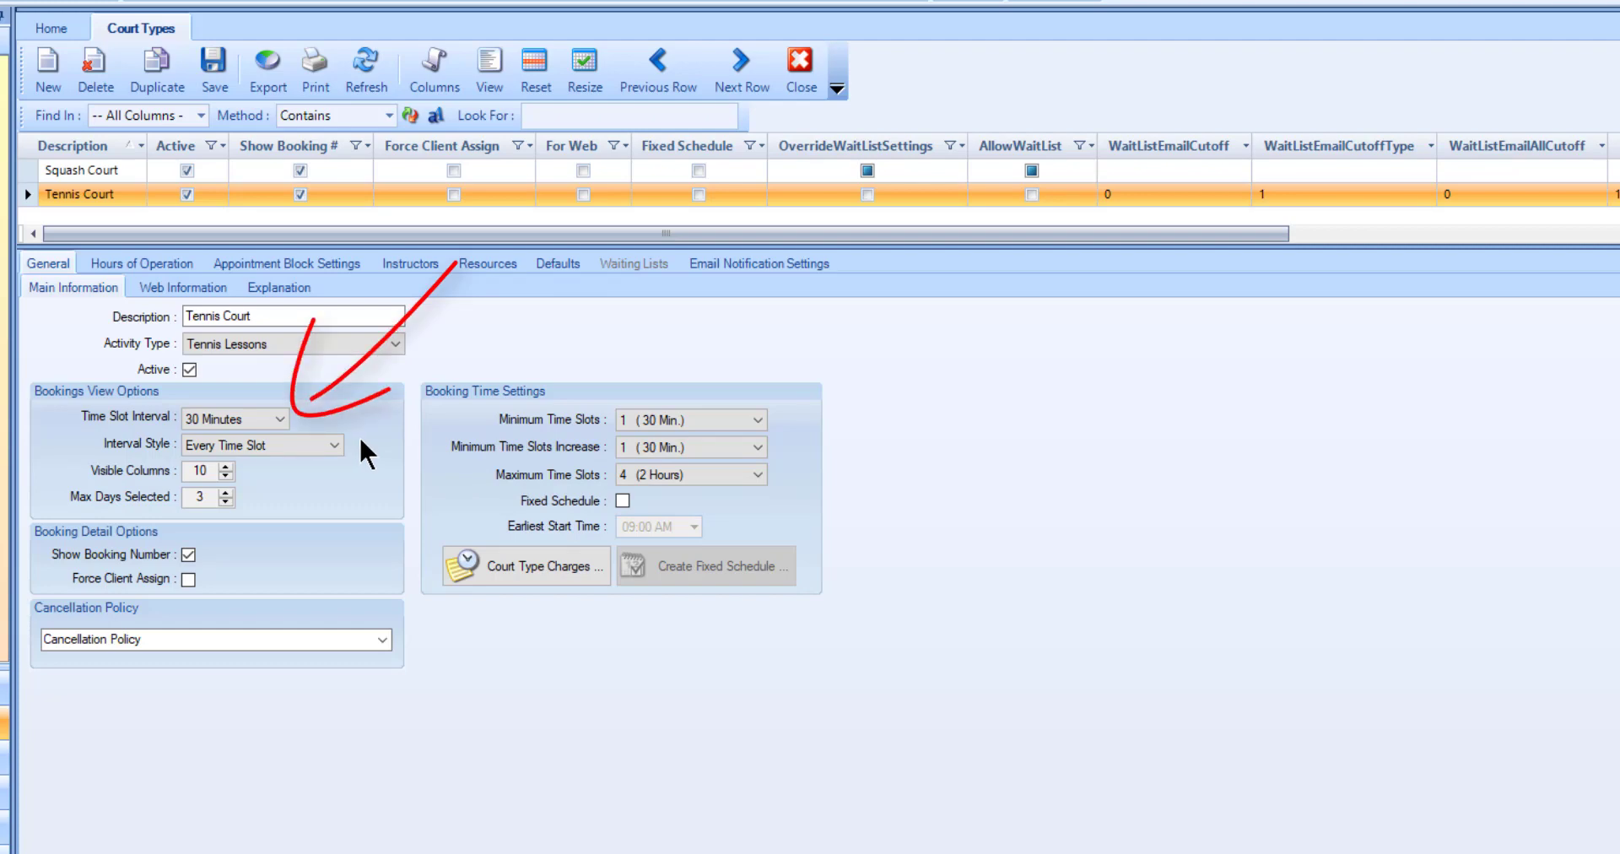
Step: In the Tennis Court's court type charges, add a Monday time range from 11:00 AM to 2:00 PM
left_click(448, 568)
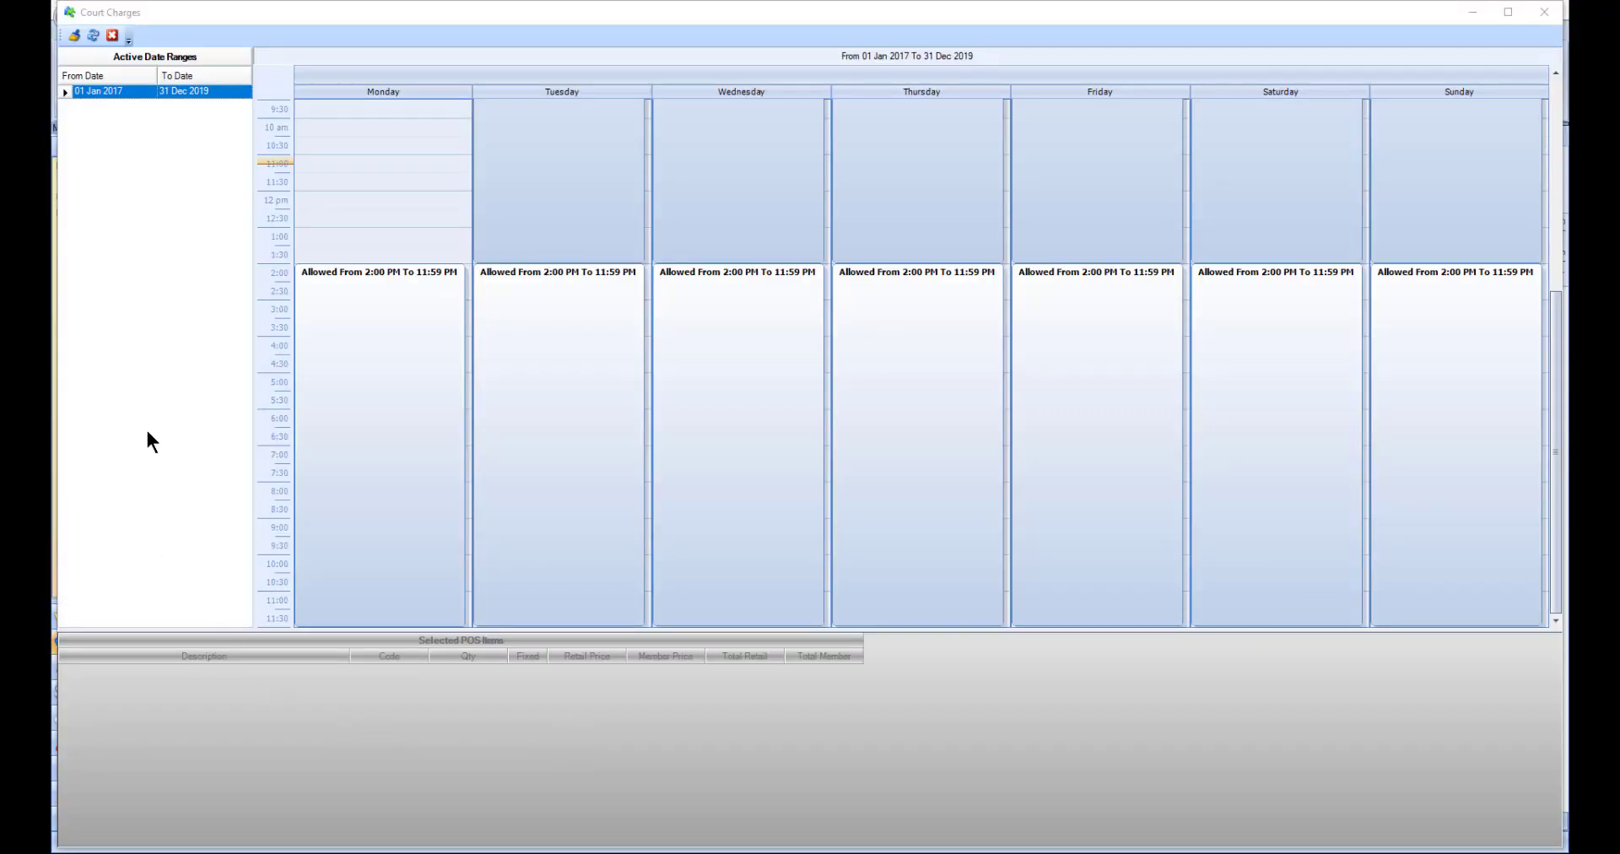
right_click(152, 333)
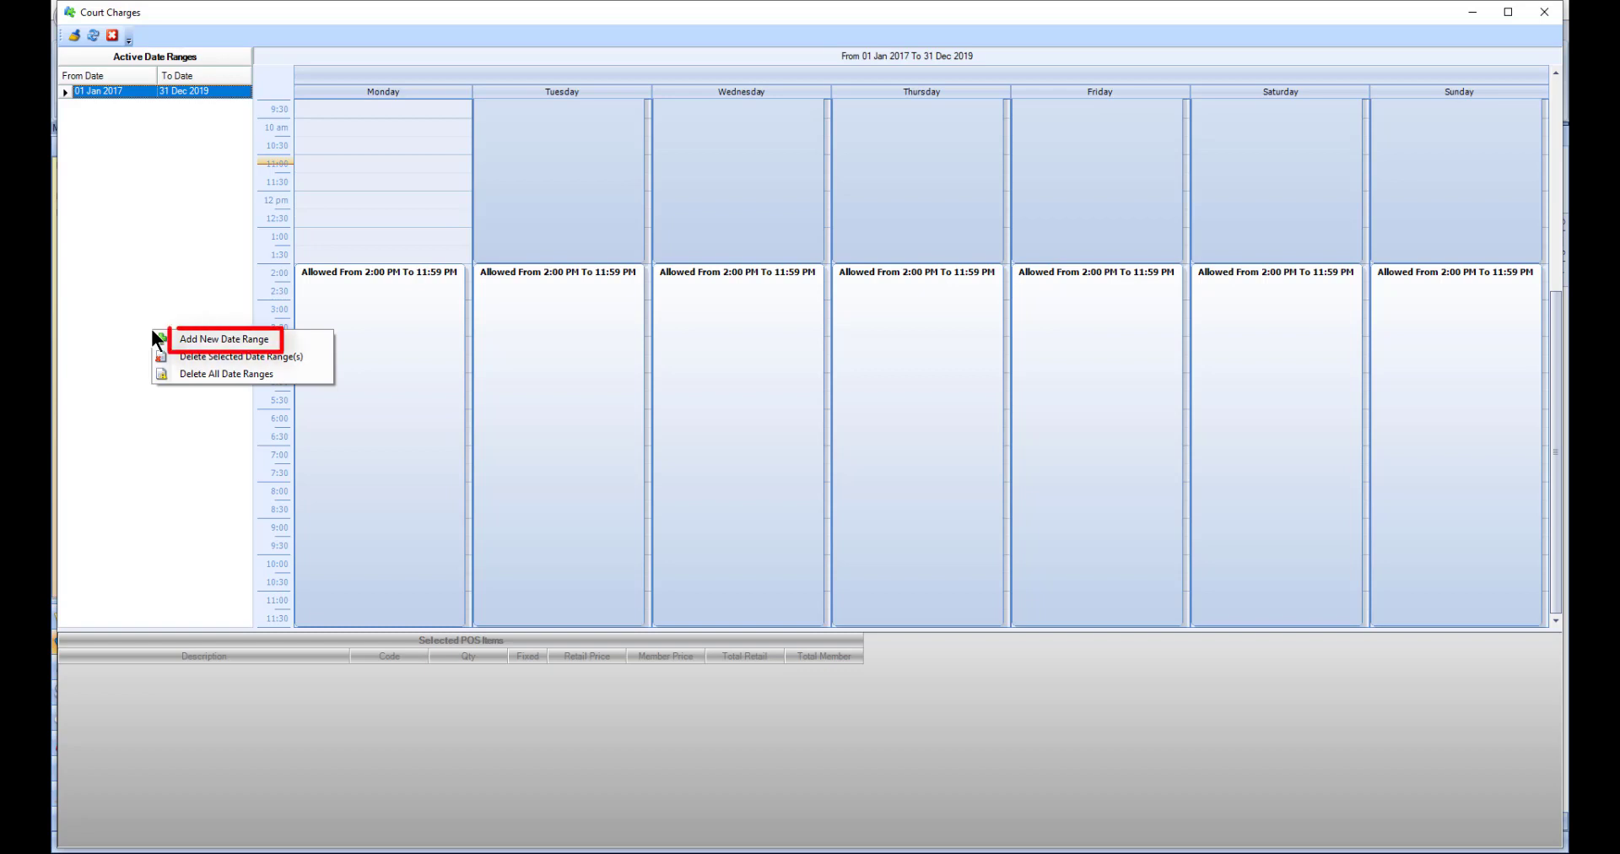
left_click(153, 318)
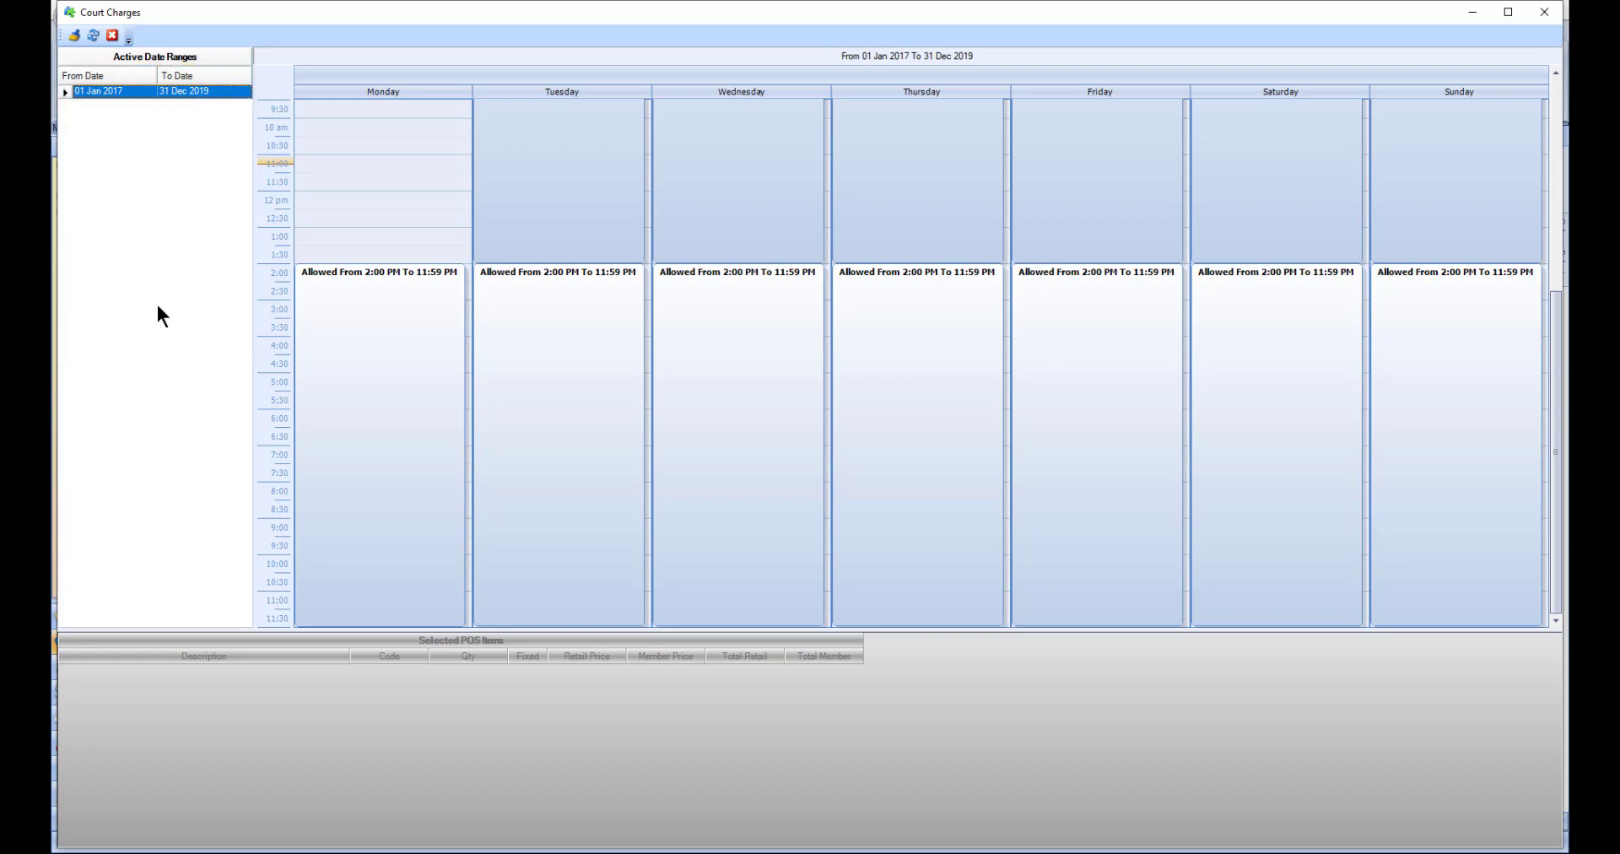
left_click_drag(328, 160, 331, 249)
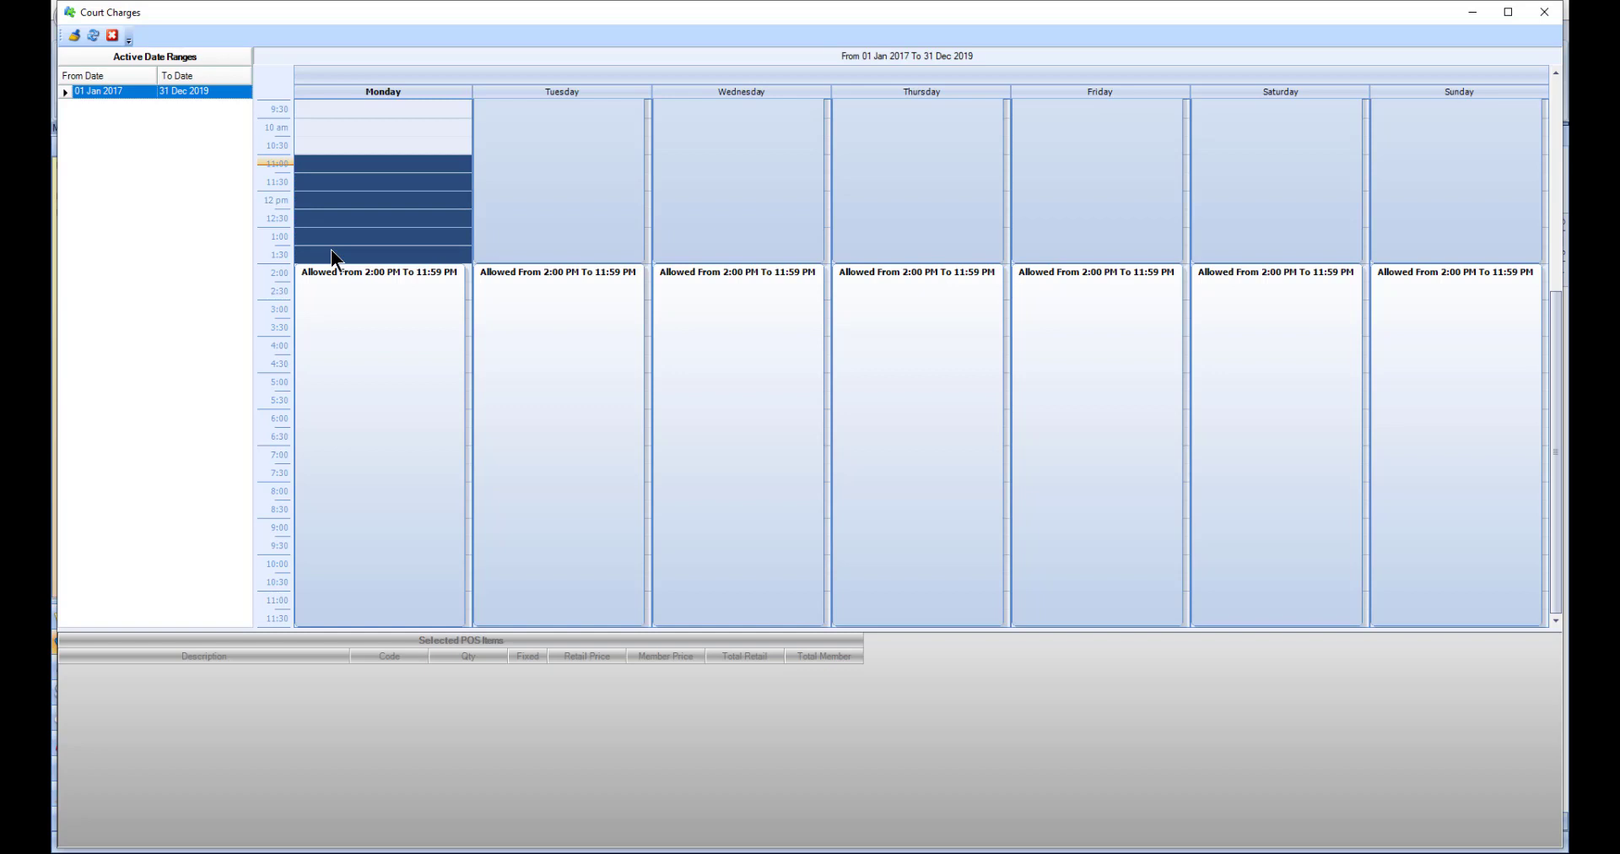
left_click(77, 38)
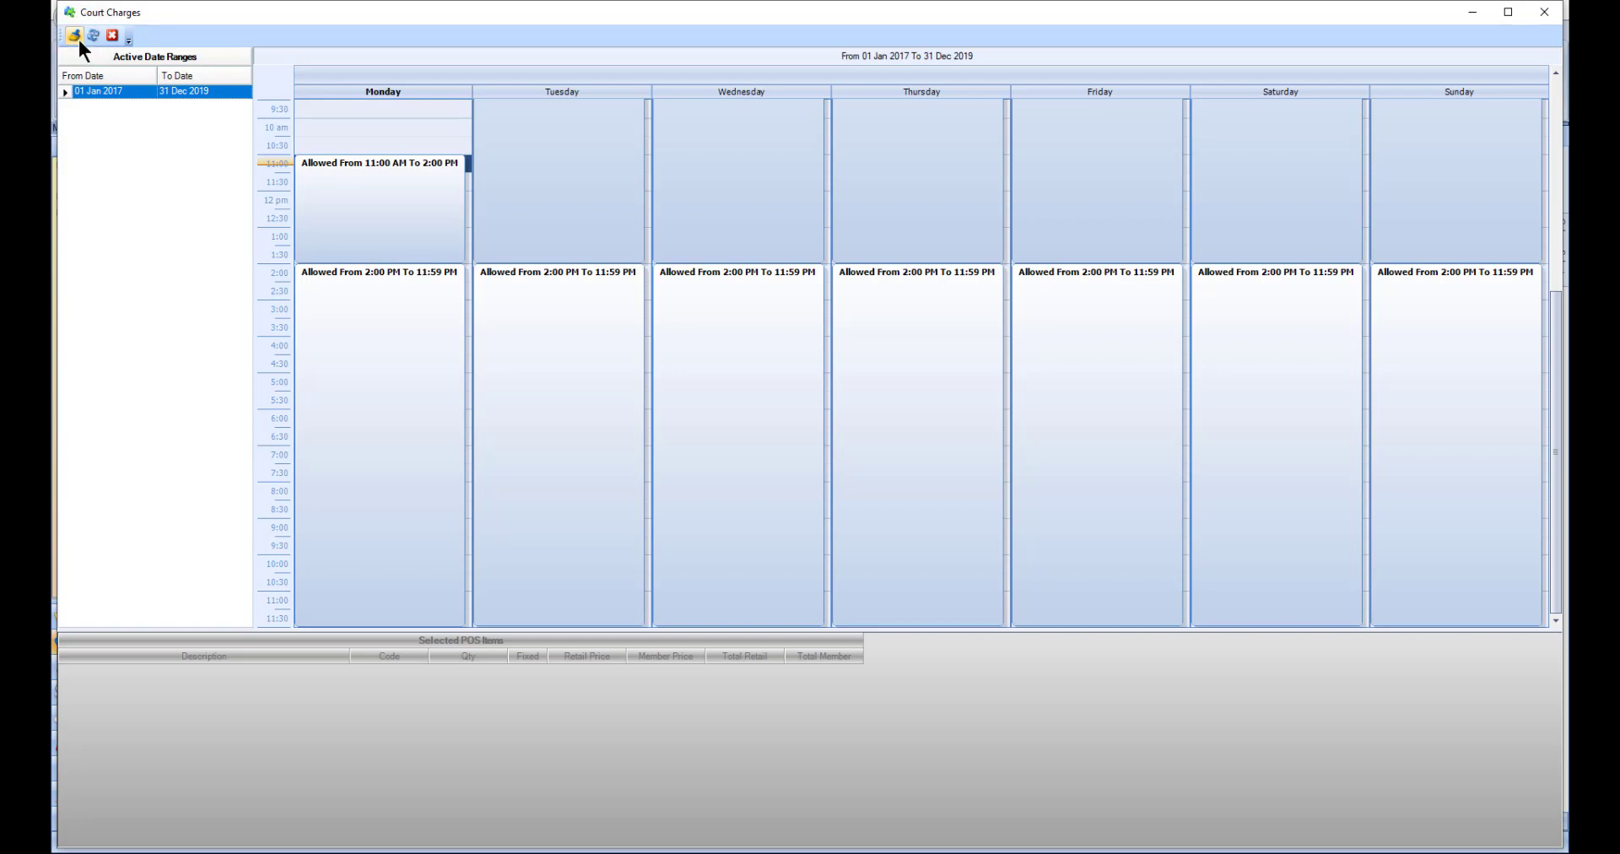
Step: Review the time range commands and the POS items of Monday's 2:00 PM to 11:59 PM range, and close the court charges
right_click(314, 178)
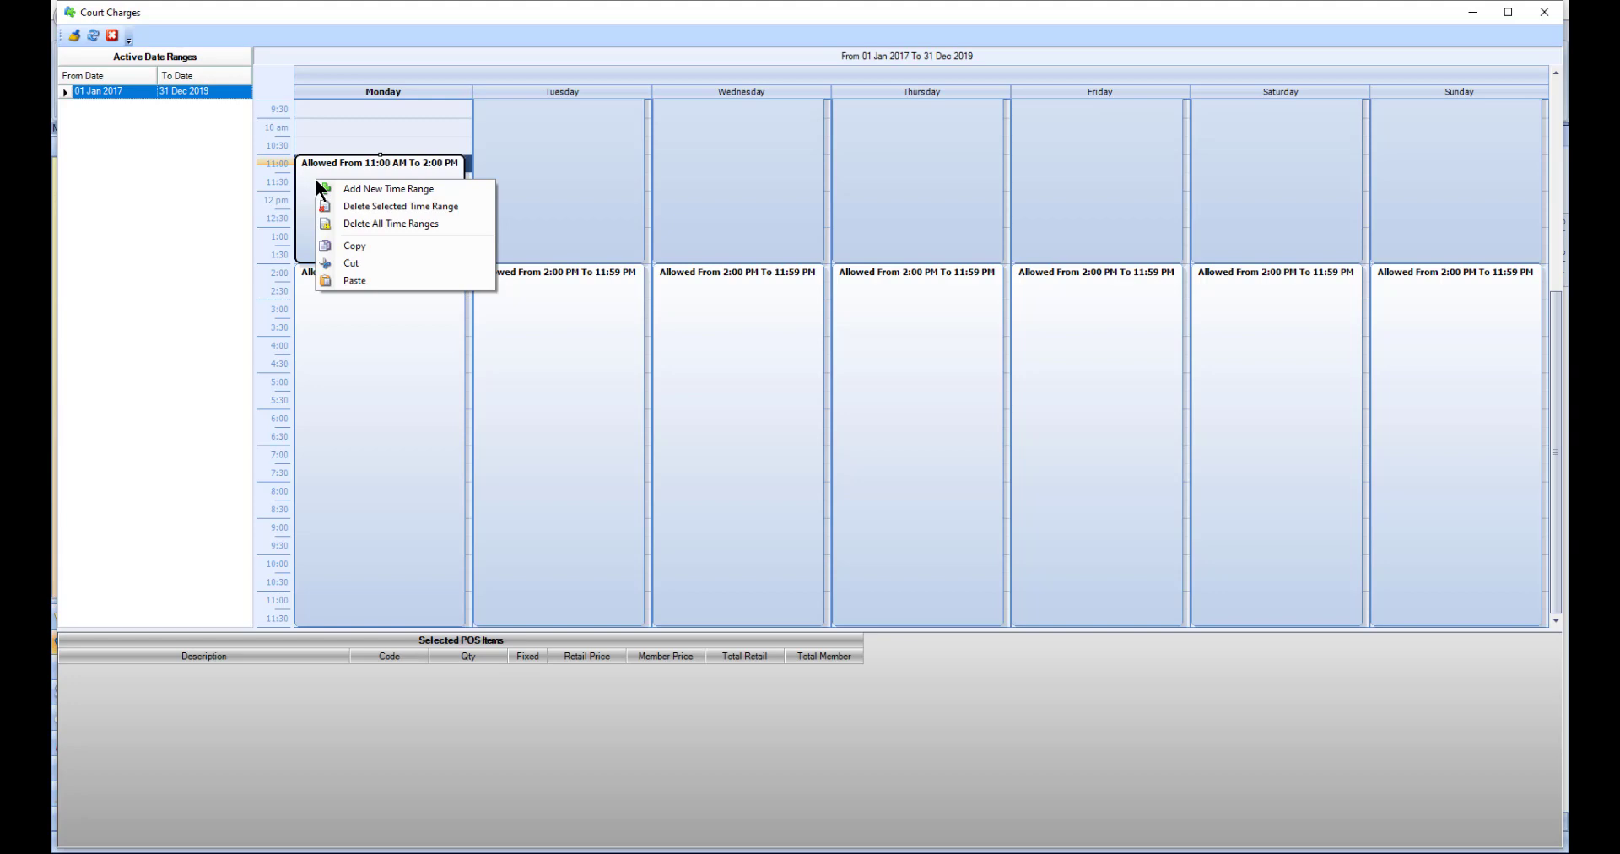
left_click(237, 191)
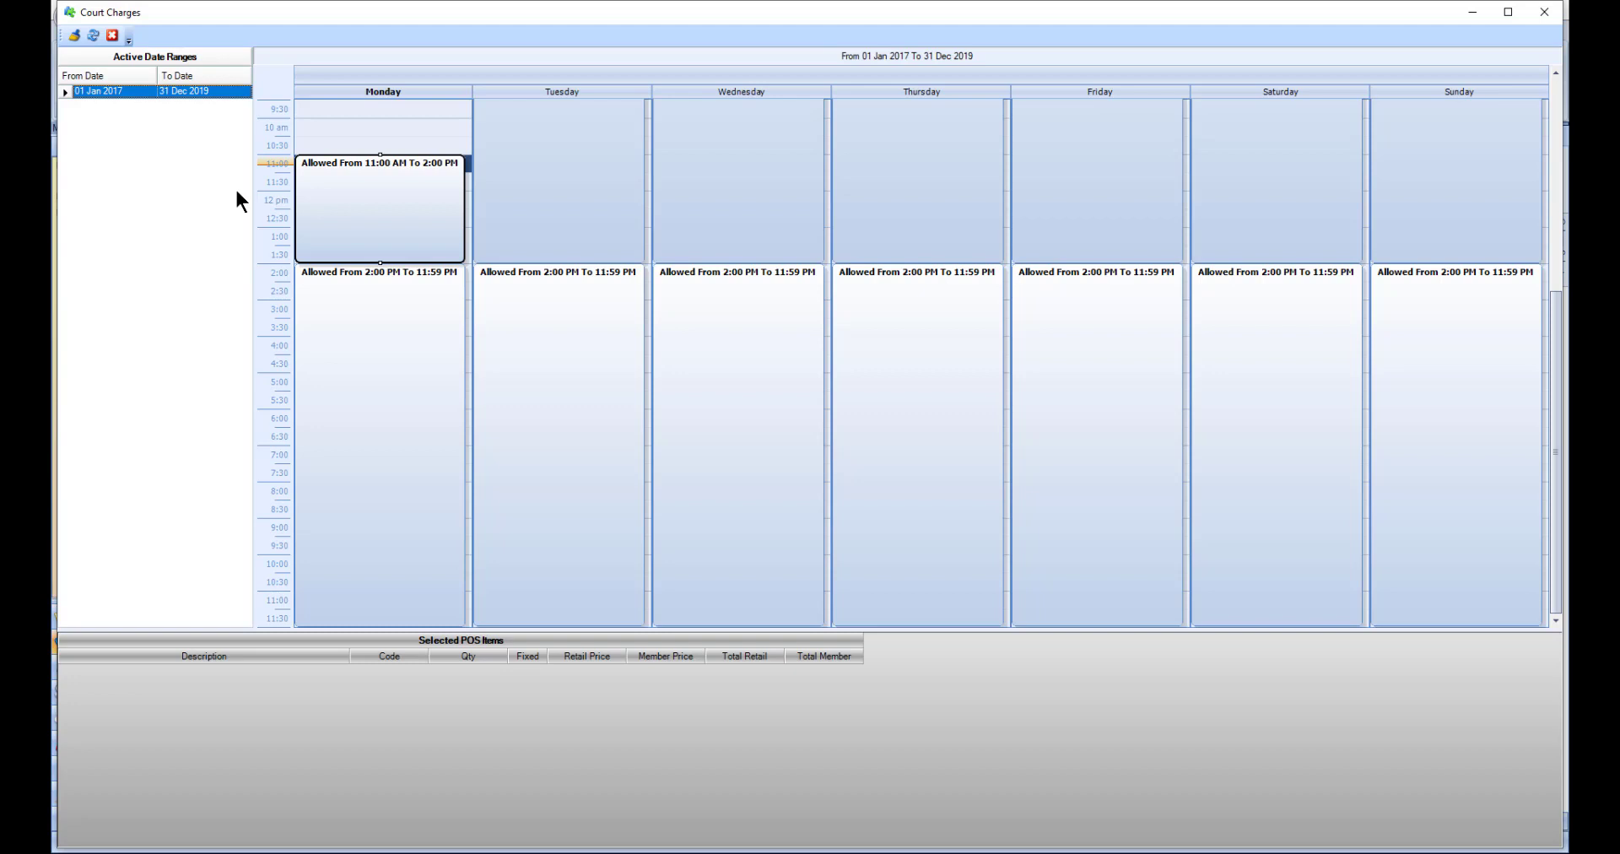
left_click(325, 314)
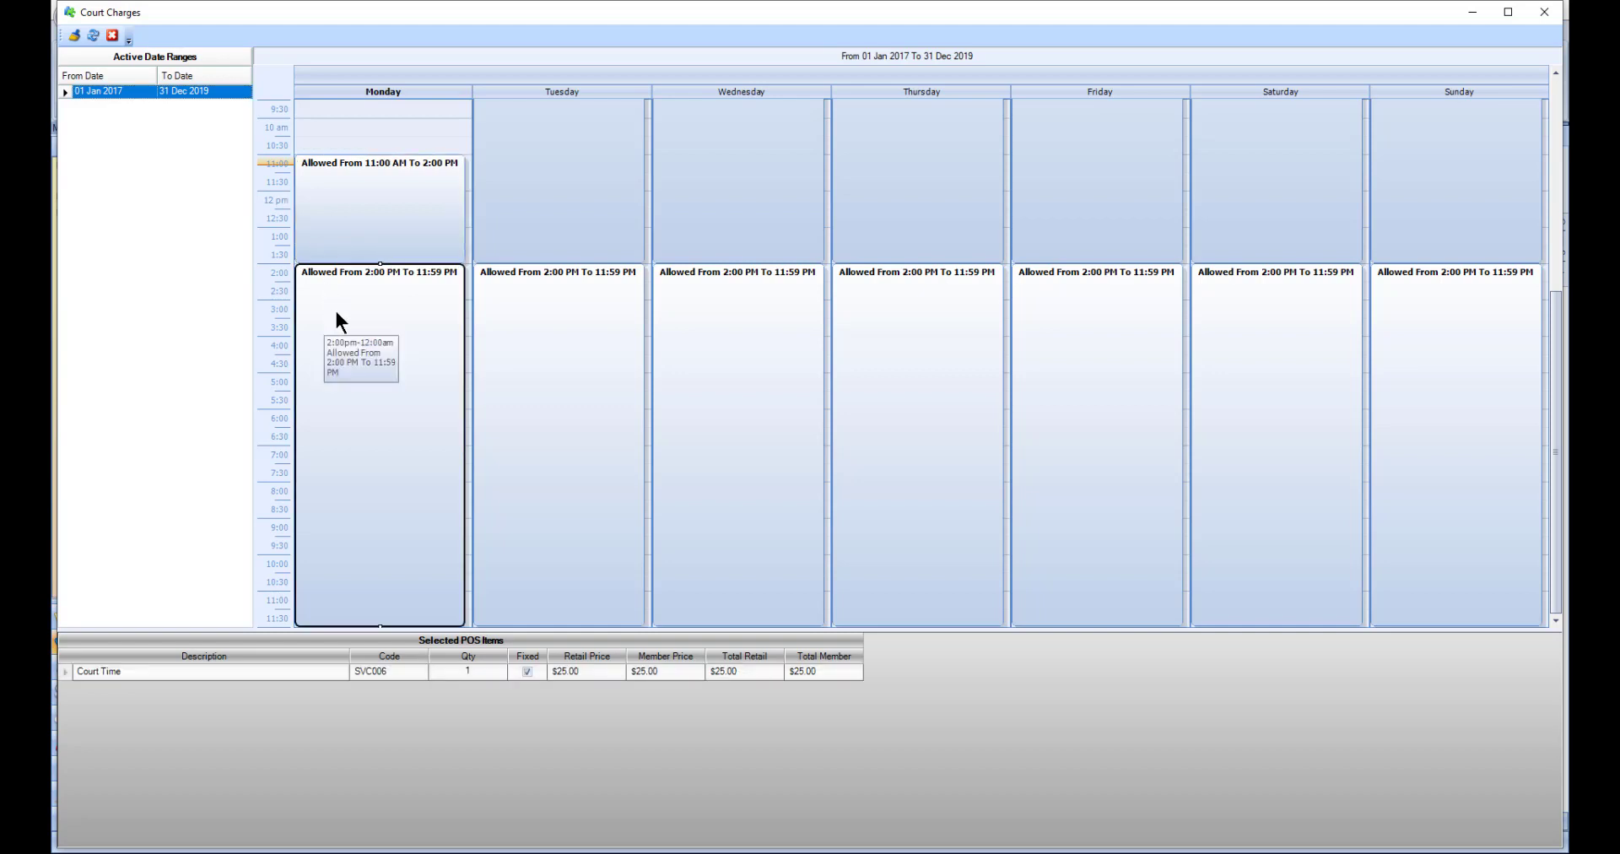
right_click(517, 724)
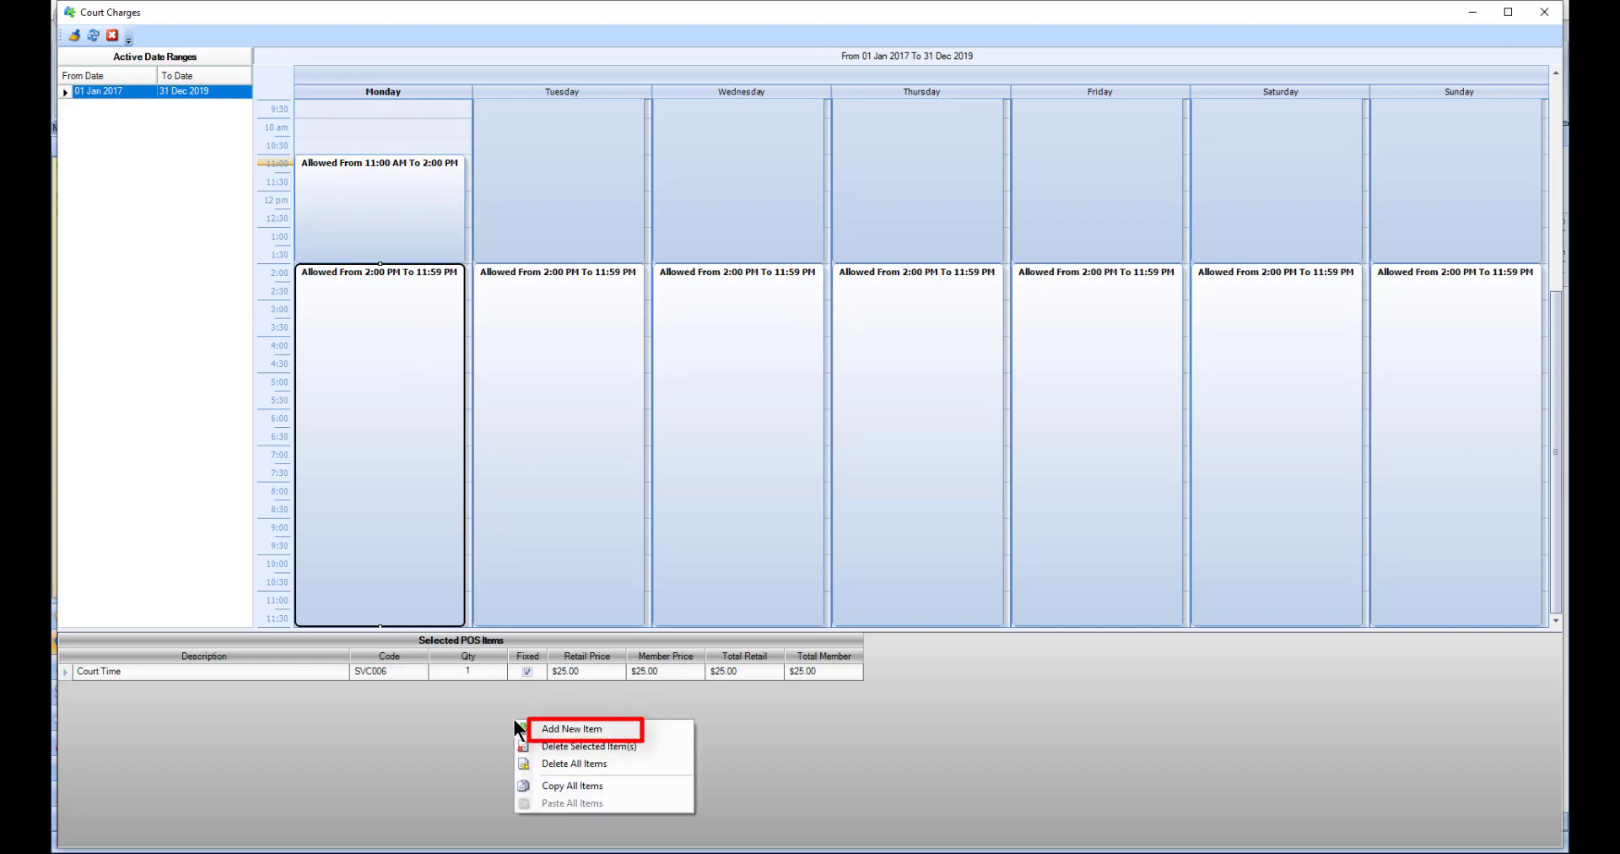
left_click(514, 708)
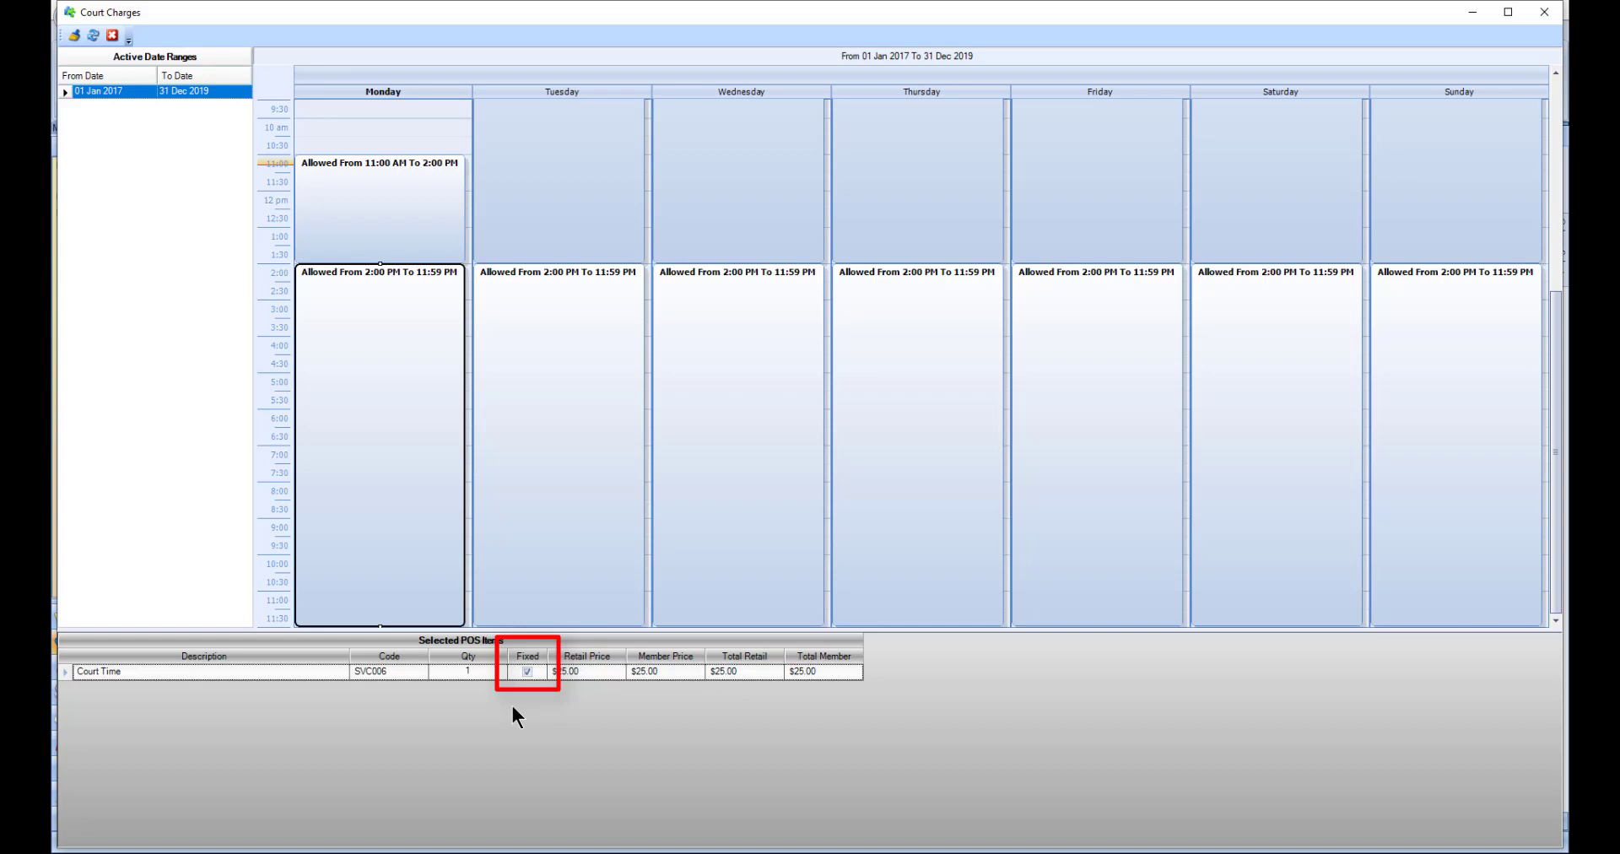
left_click(110, 35)
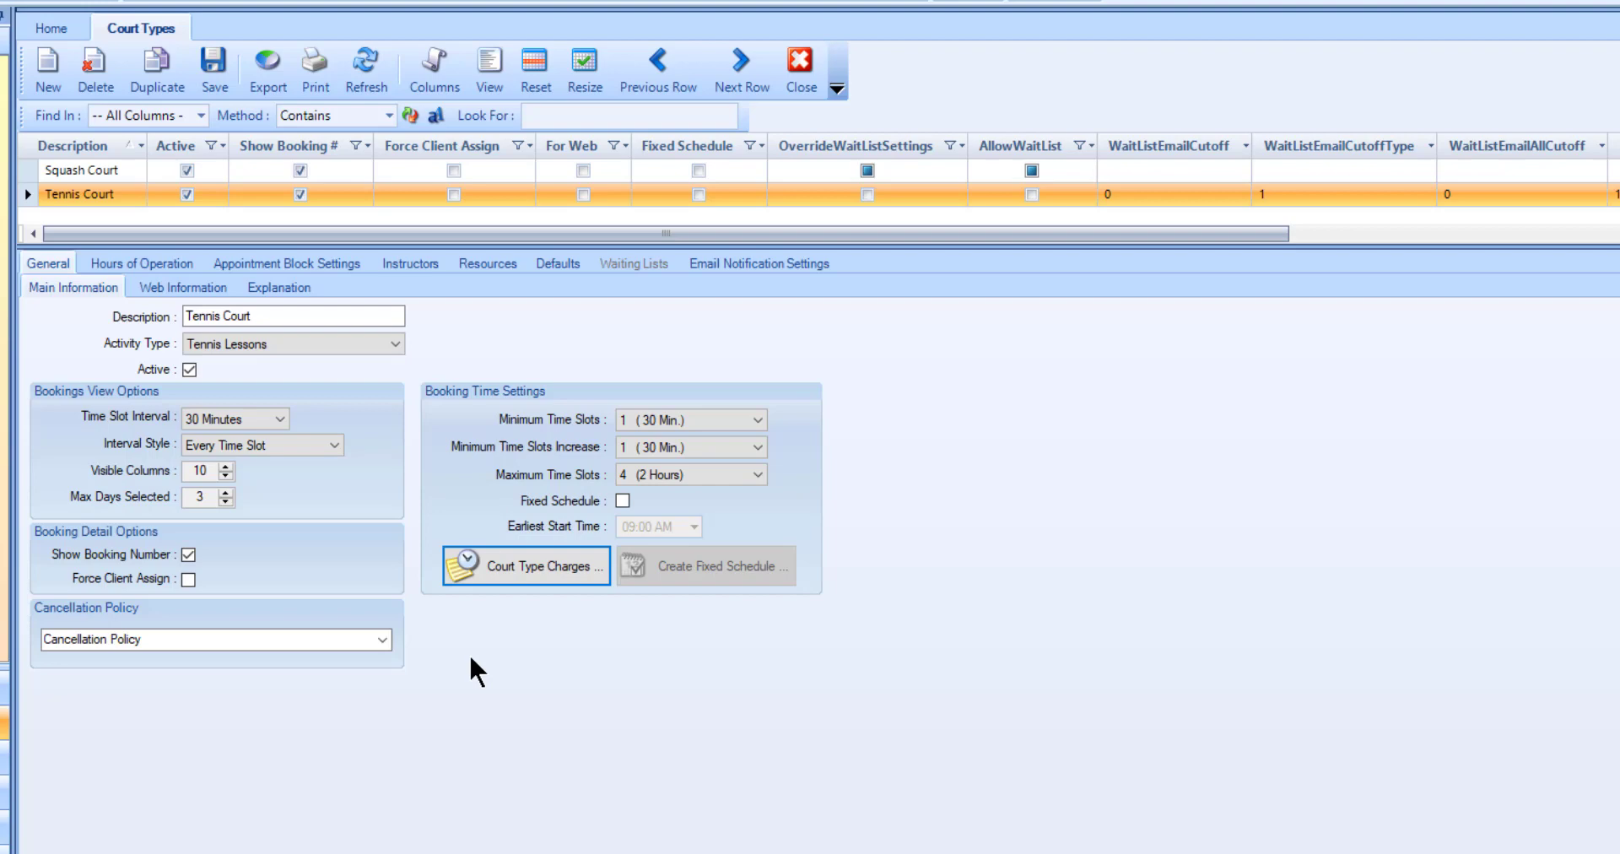
Step: Enable setting the Tennis Court's operating hours by time of year and open its yearly hours schedule
left_click(182, 262)
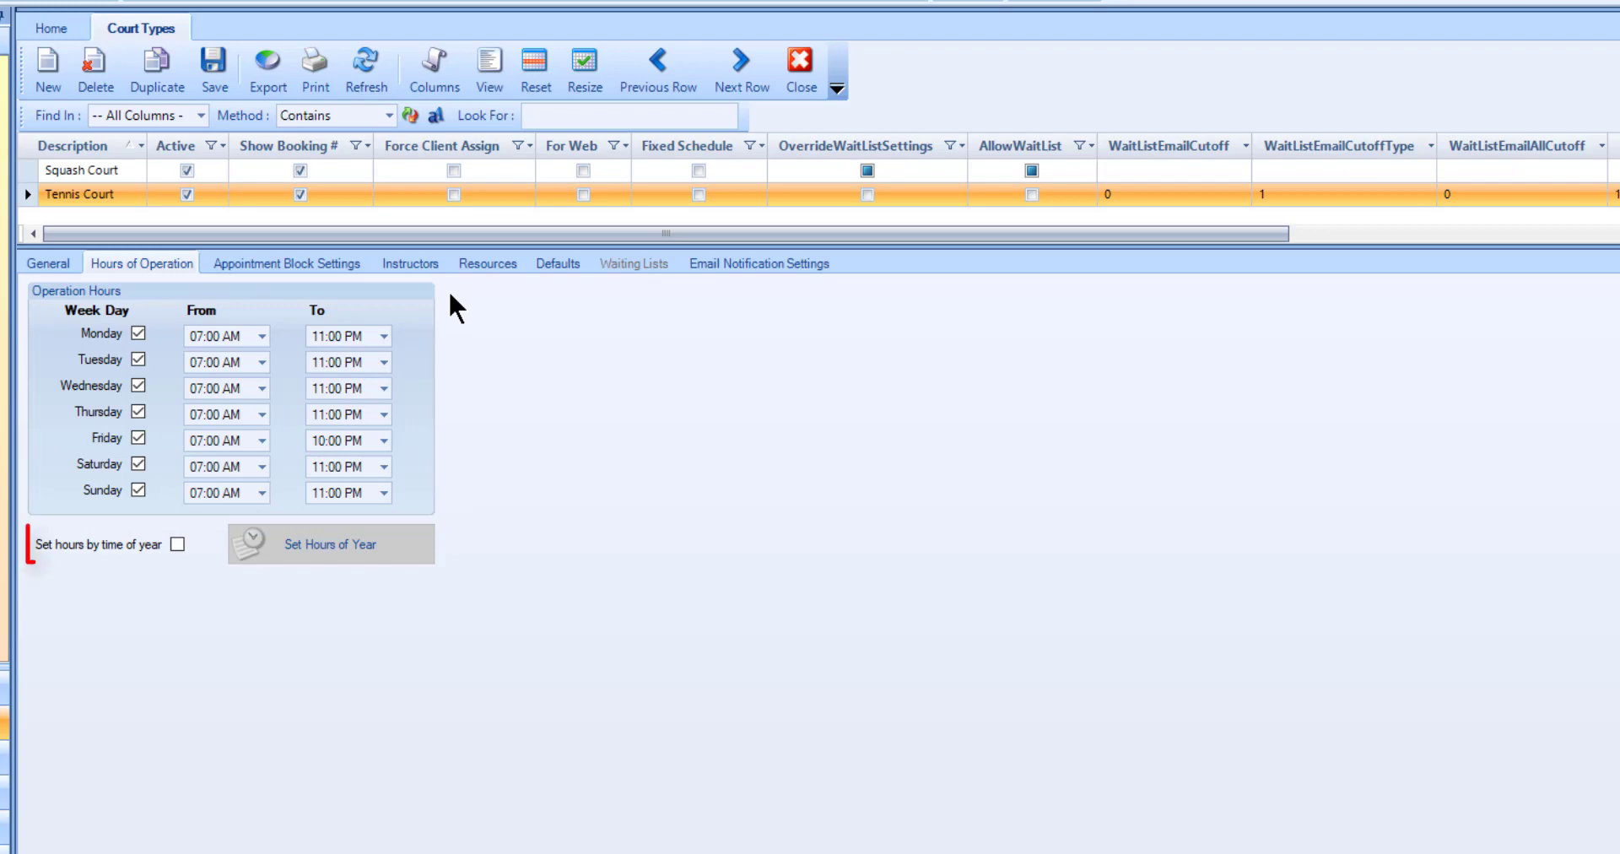
left_click(177, 545)
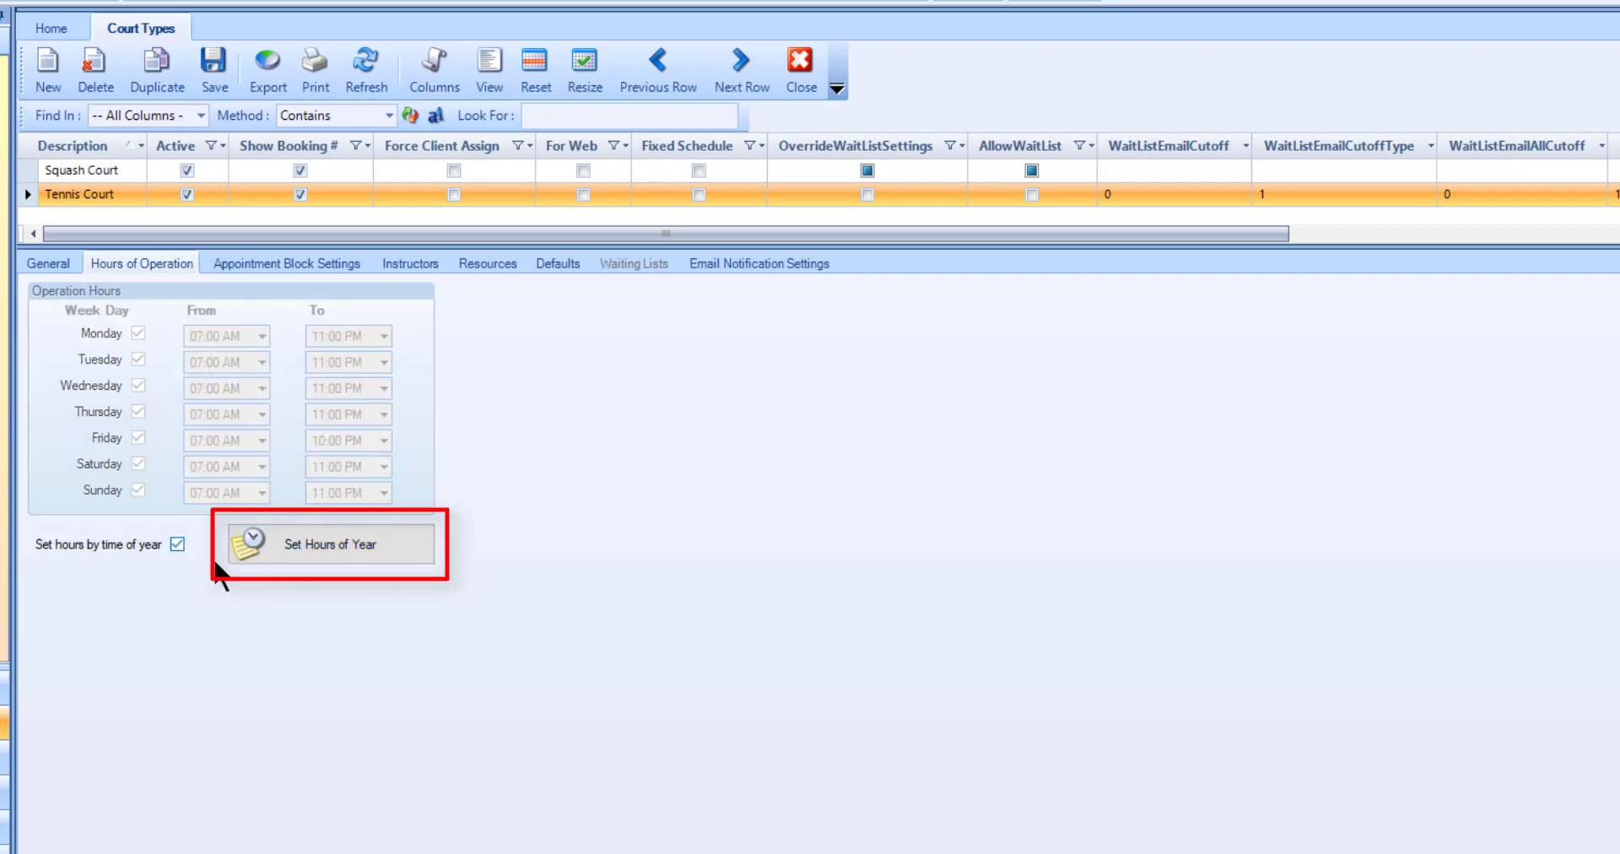
left_click(256, 549)
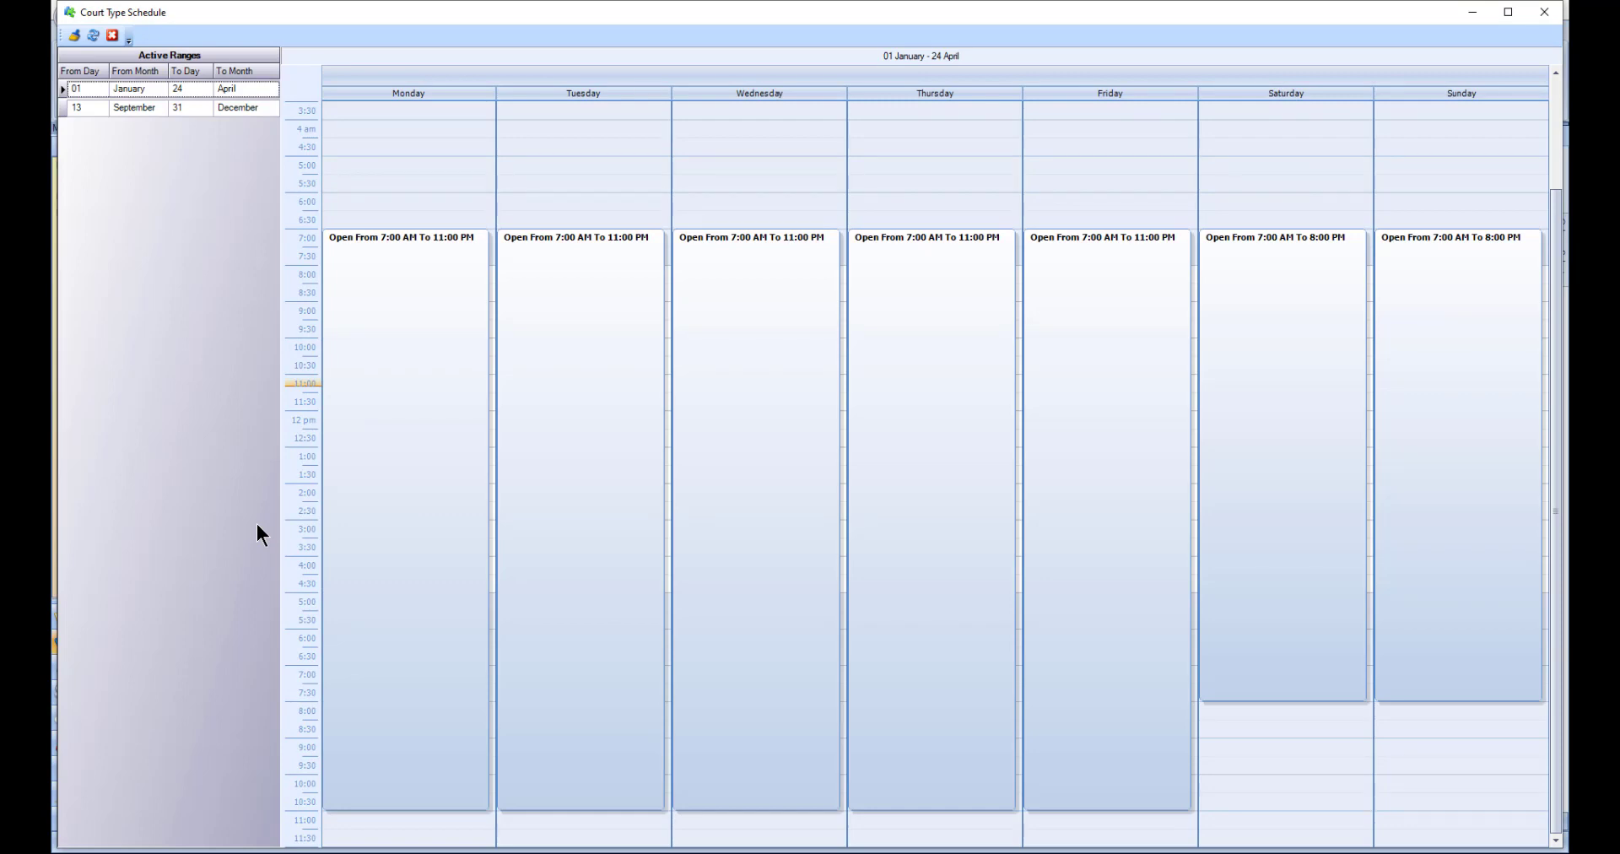
Step: Add a Saturday opening from 8:00 PM to 11:00 PM to the 01 January - 24 April range and close the schedule
right_click(258, 533)
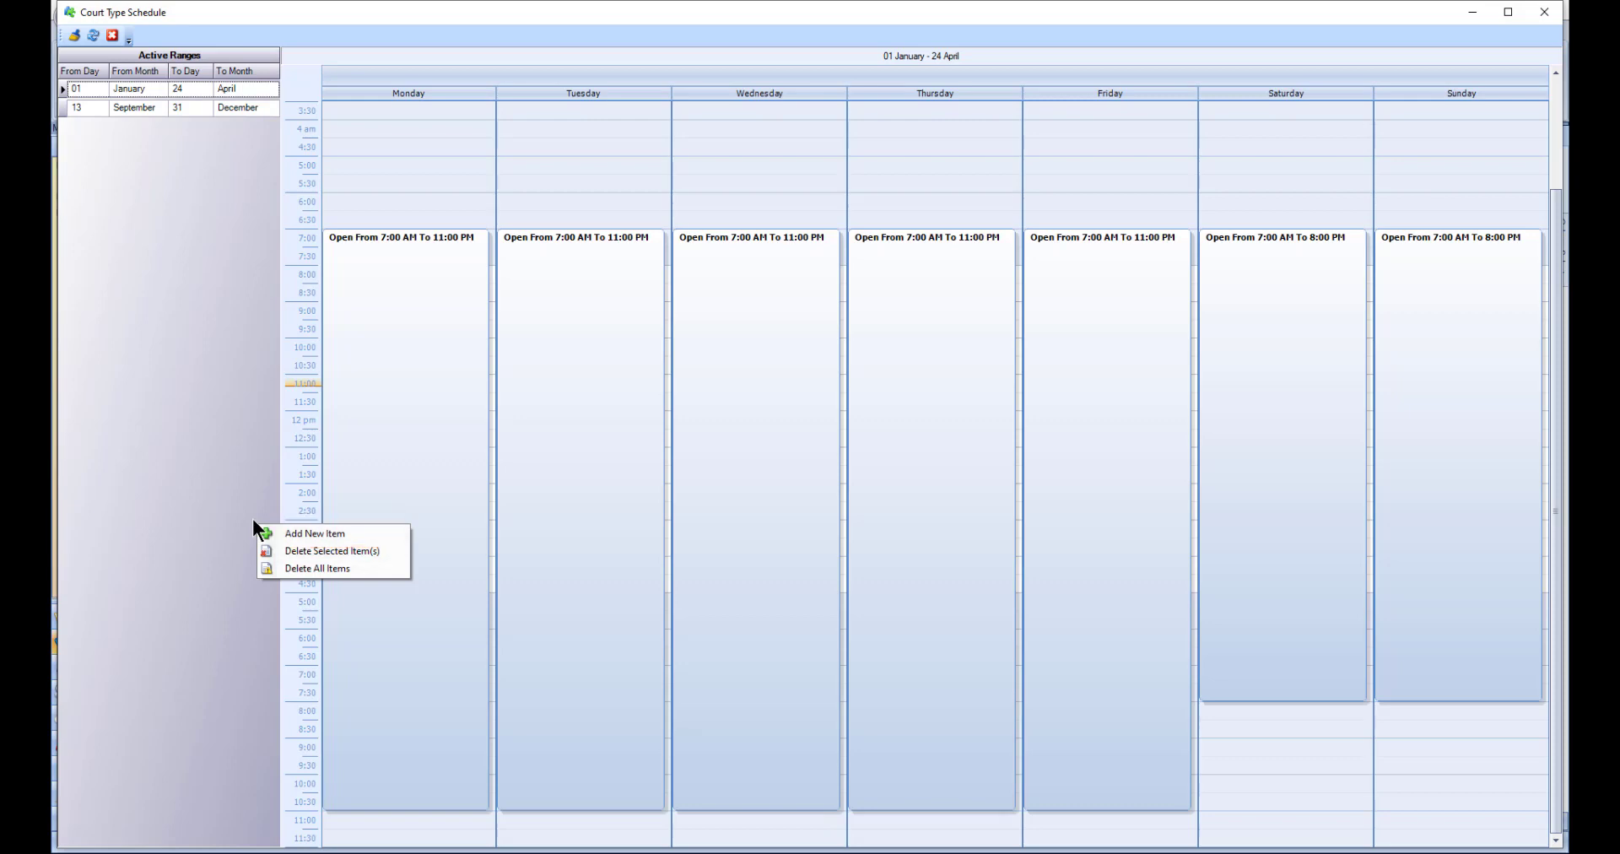
left_click(252, 519)
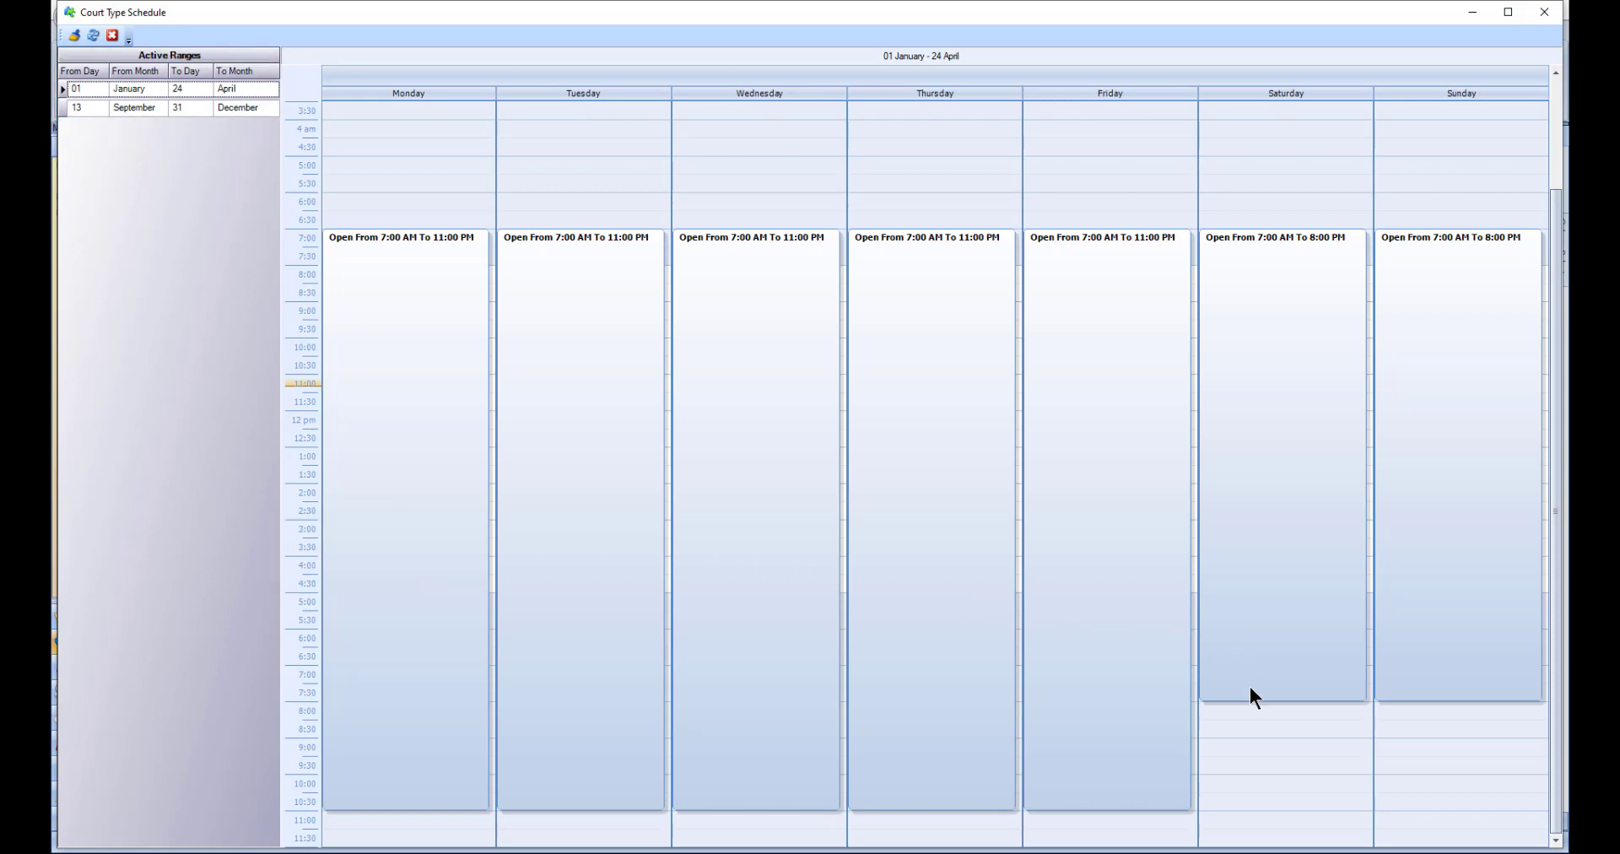
left_click_drag(1252, 719, 1250, 802)
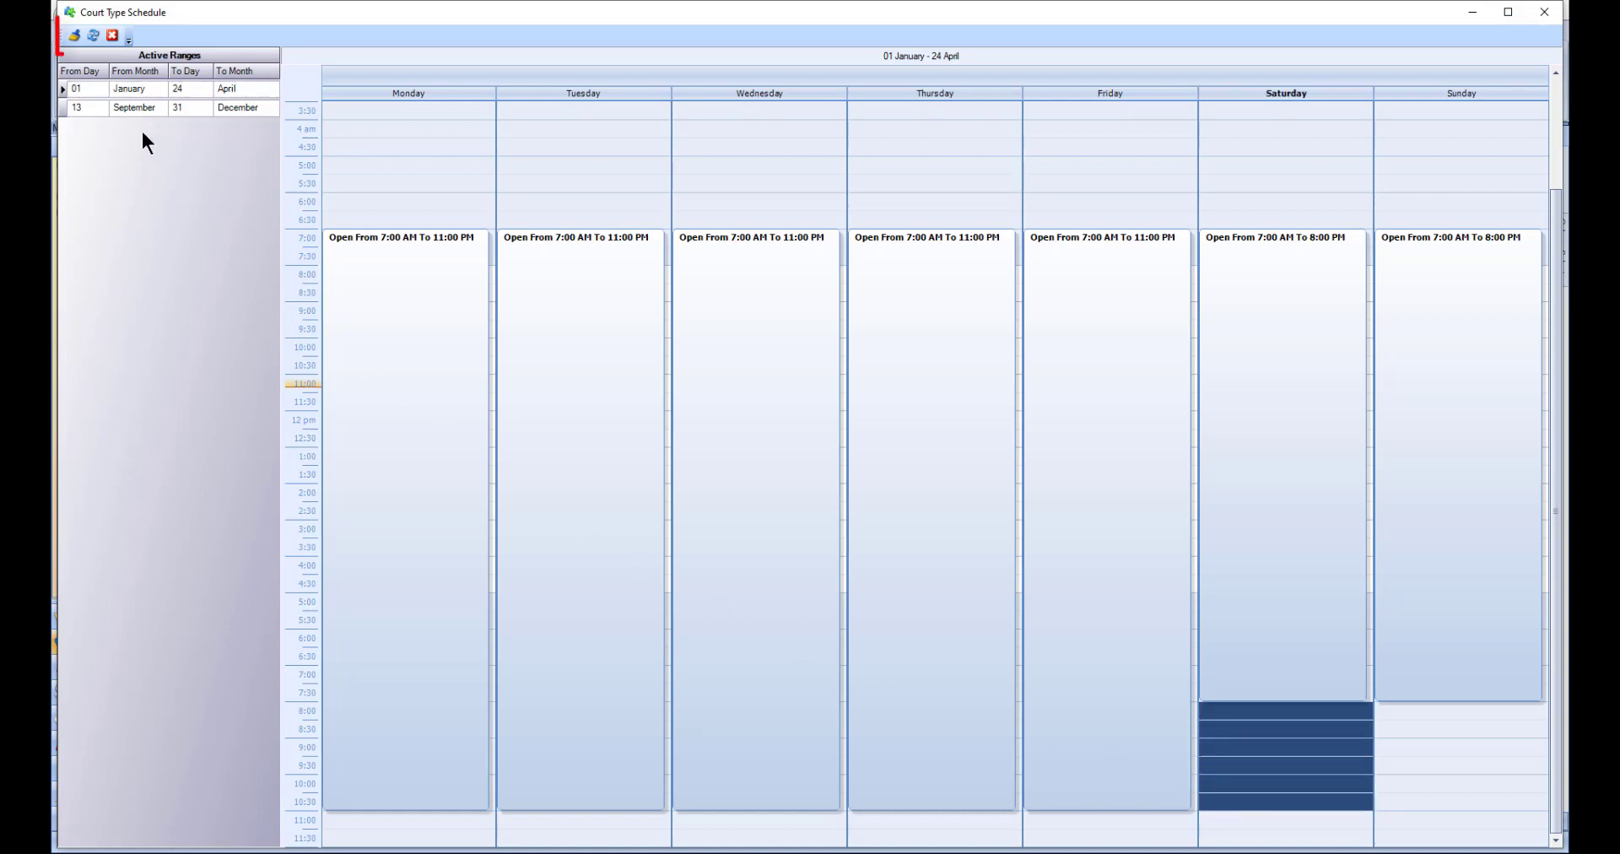
left_click(70, 38)
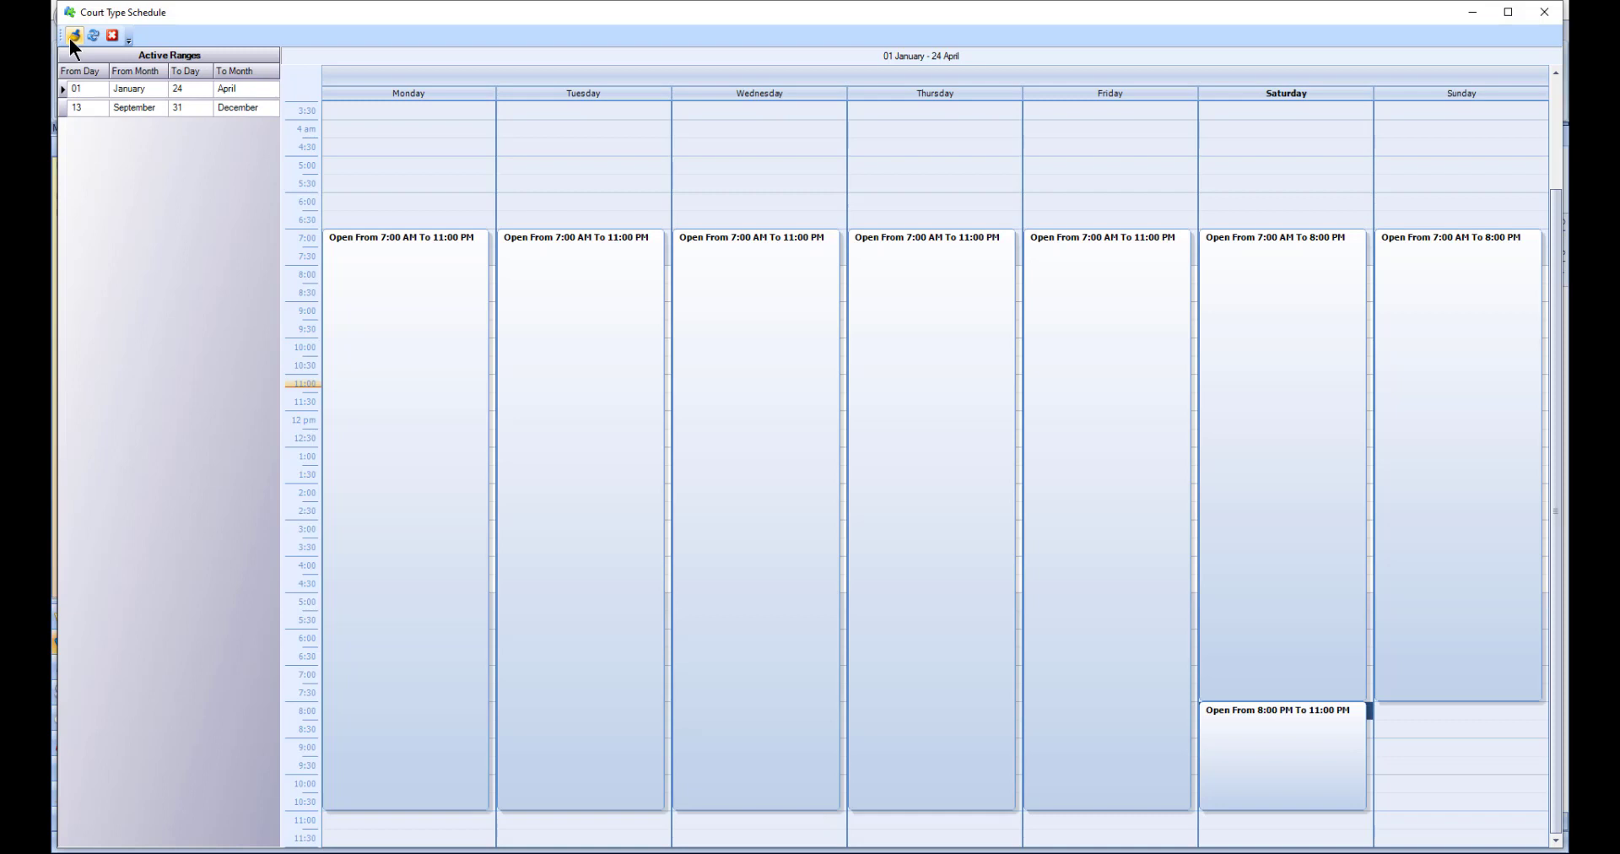
right_click(338, 245)
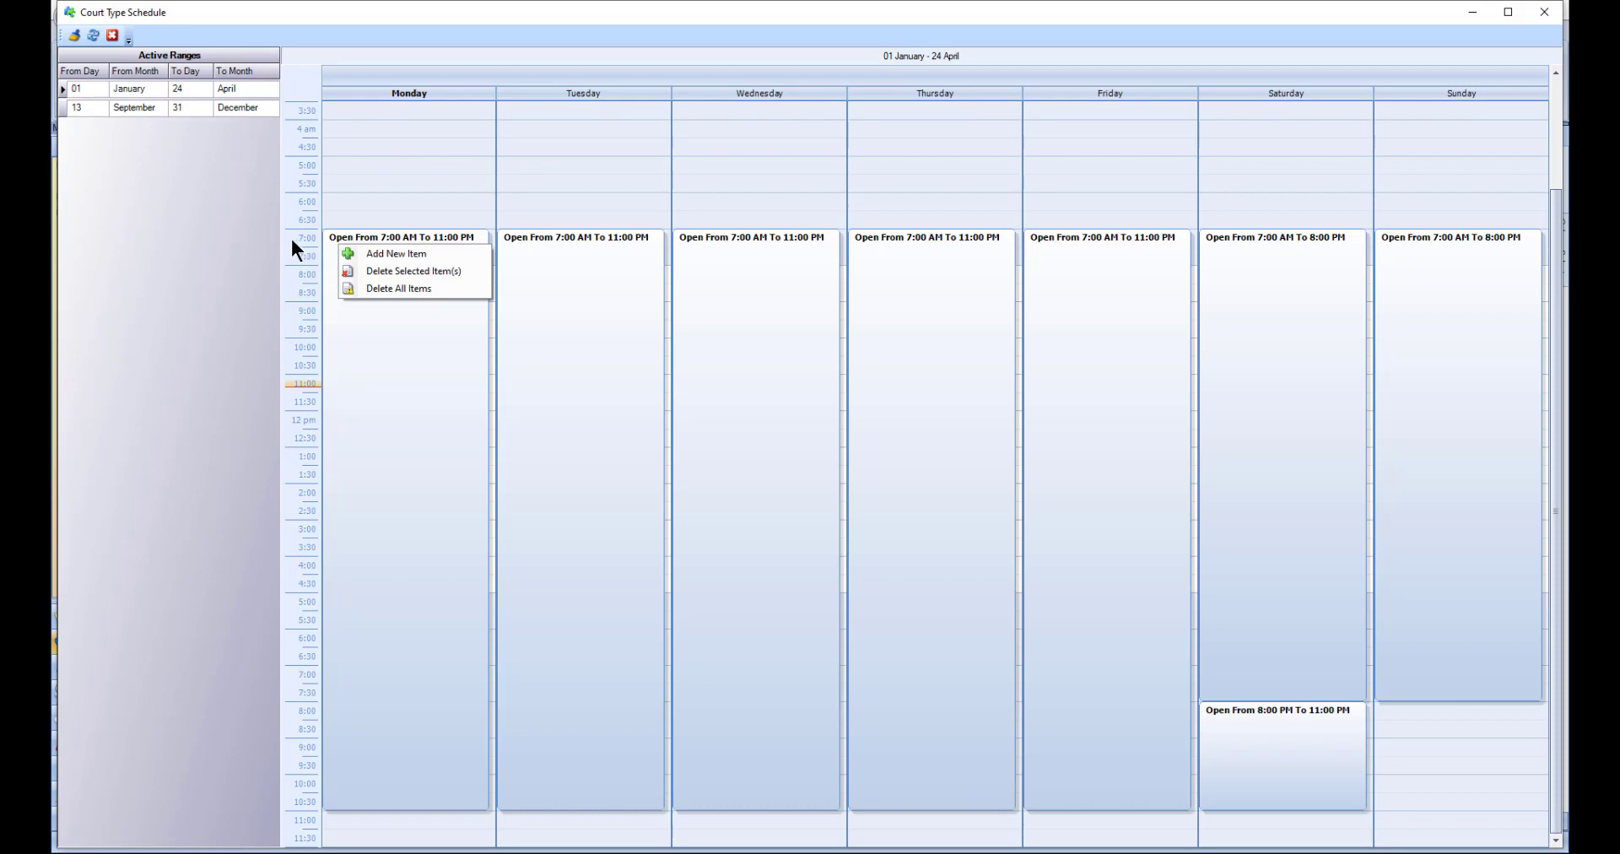
left_click(242, 240)
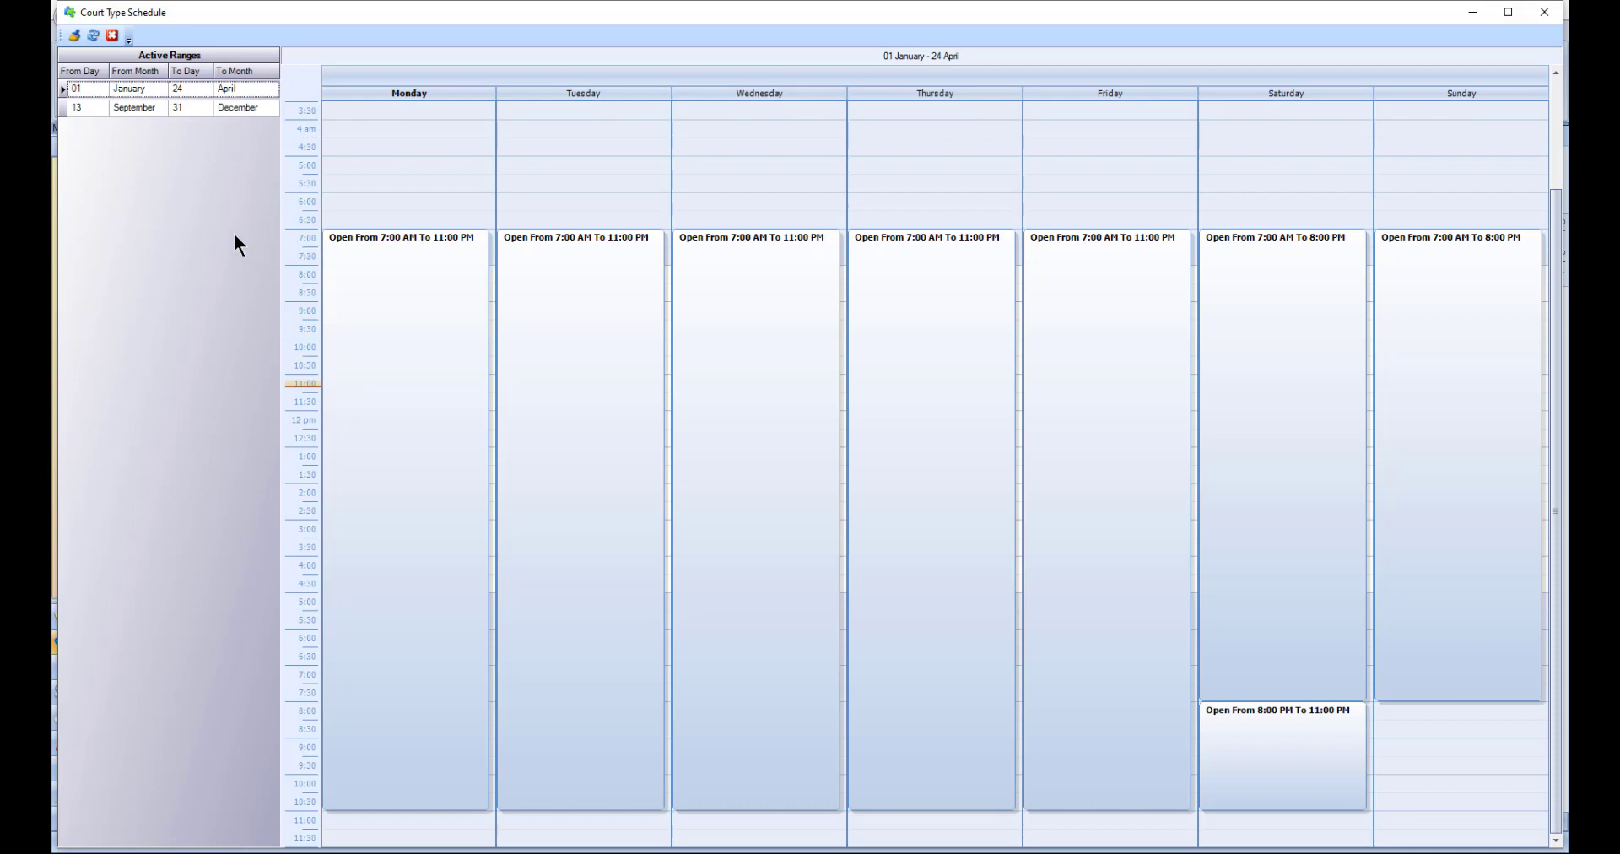
left_click(115, 39)
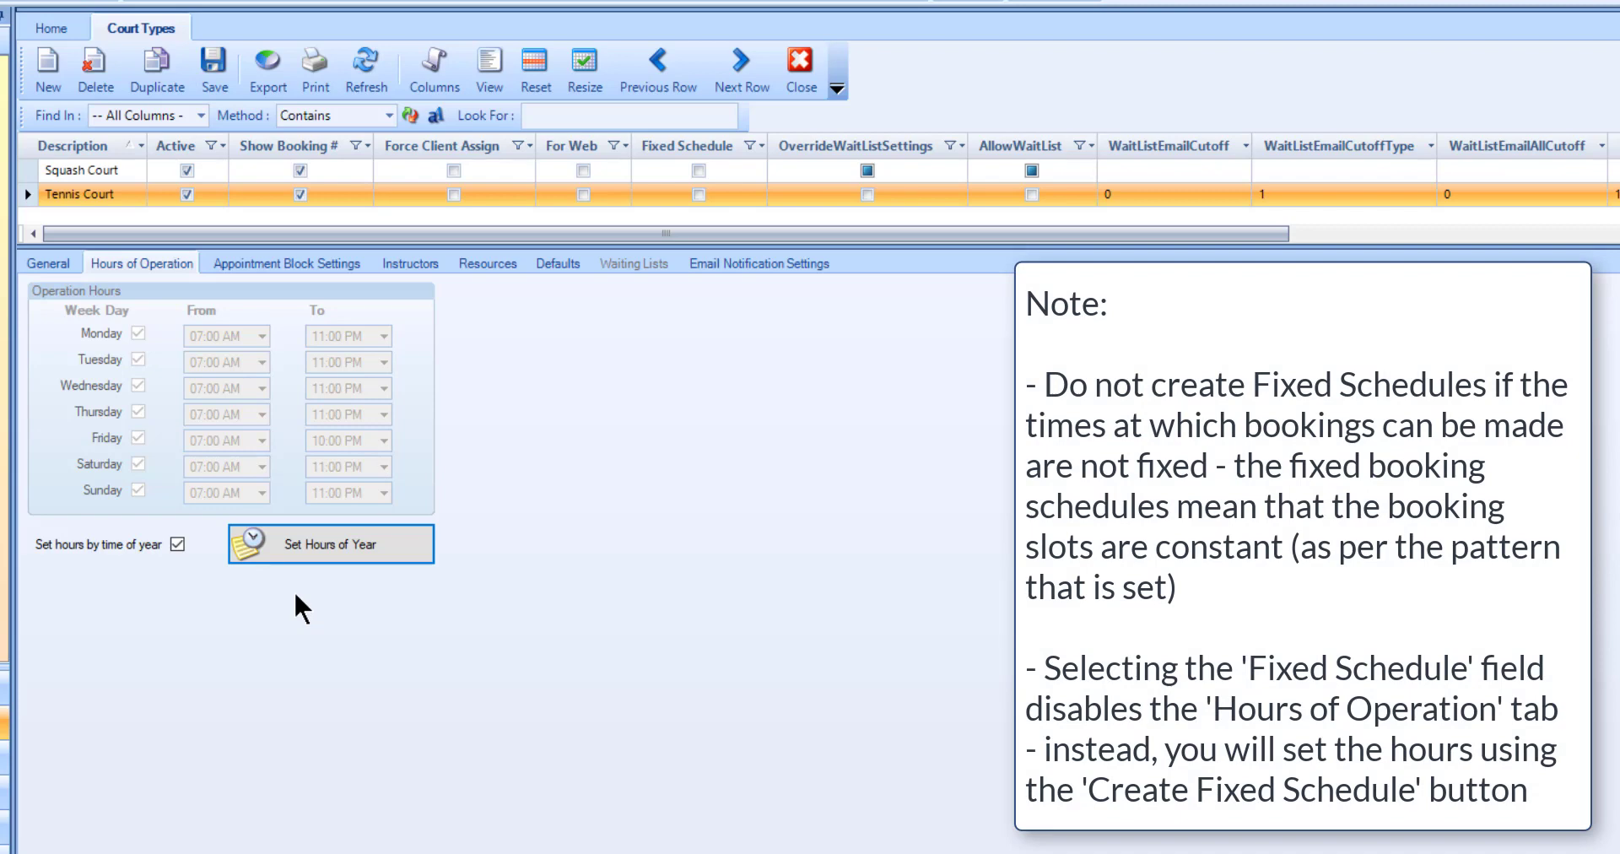
Step: Enable Fixed Schedule for the Tennis Court, review its fixed booking schedule and quick entry options, and close the schedule
left_click(54, 265)
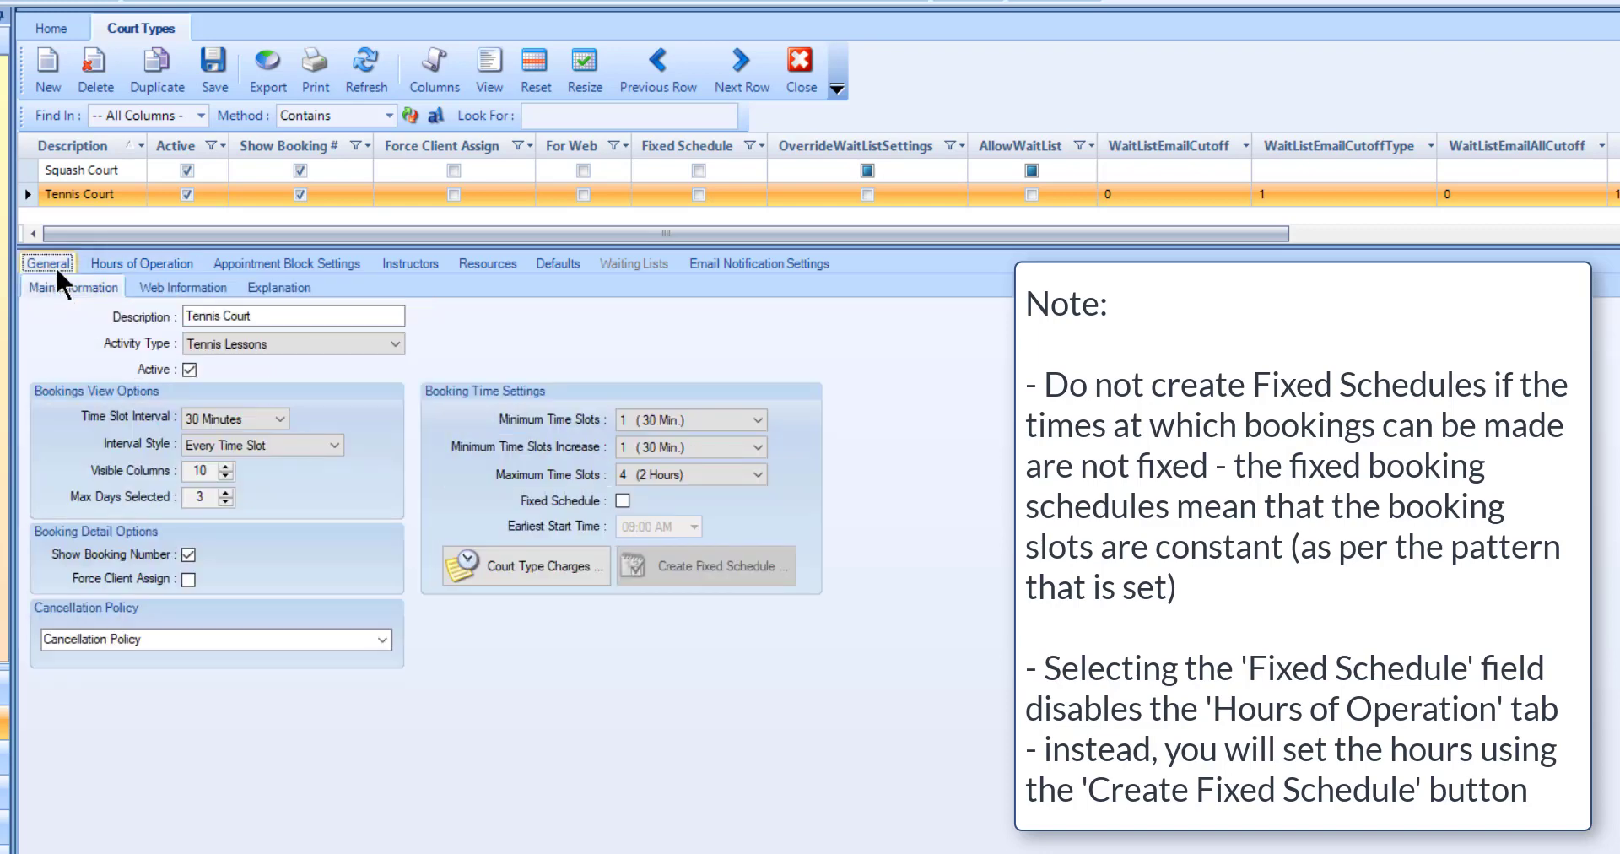
left_click(622, 501)
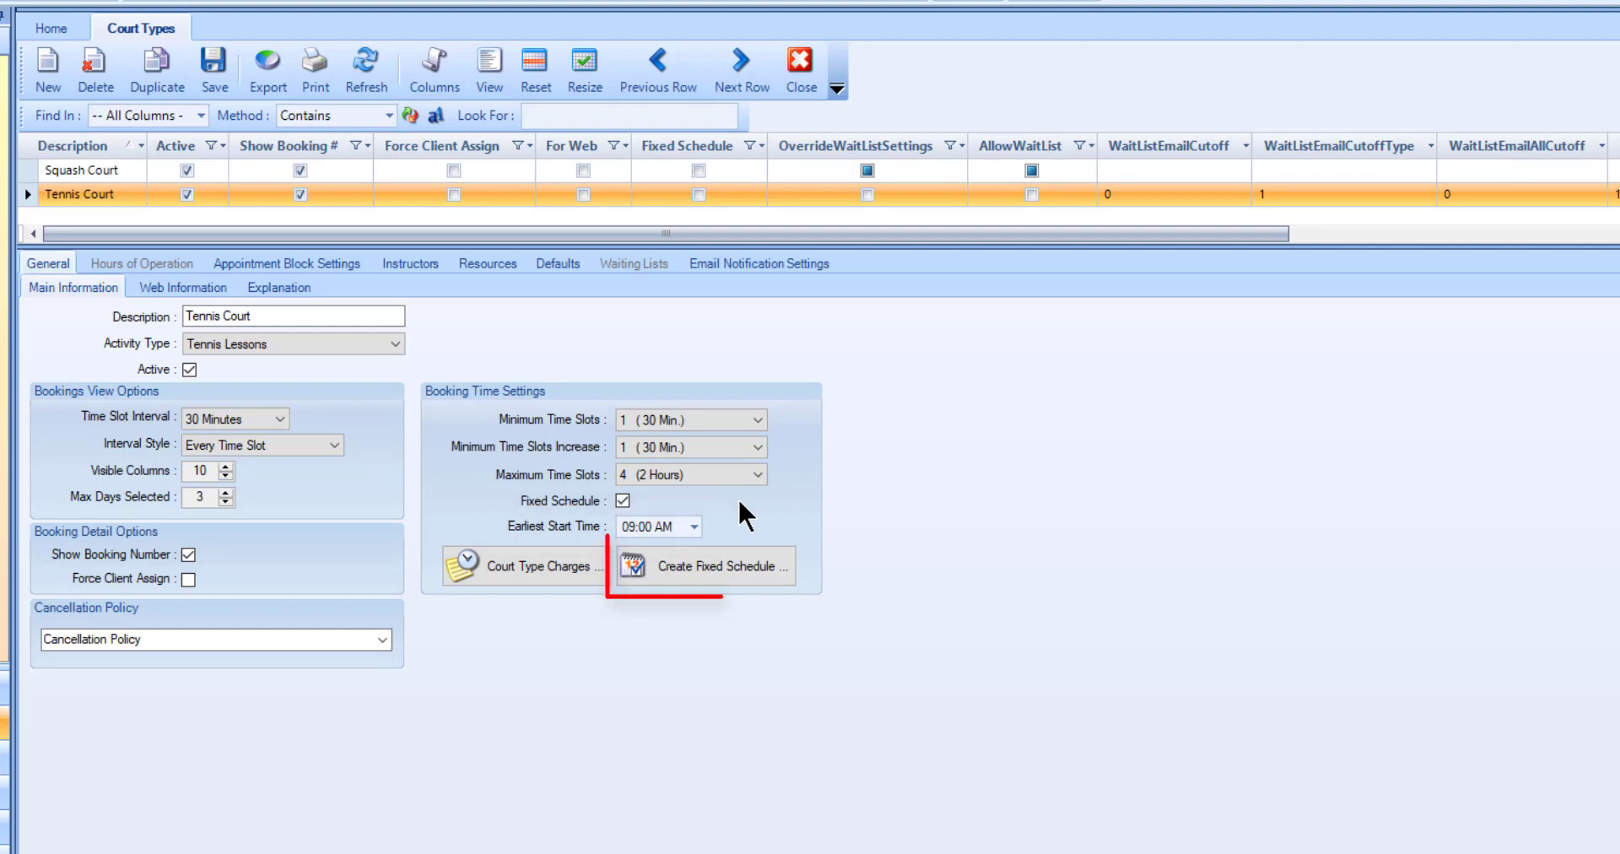
left_click(770, 567)
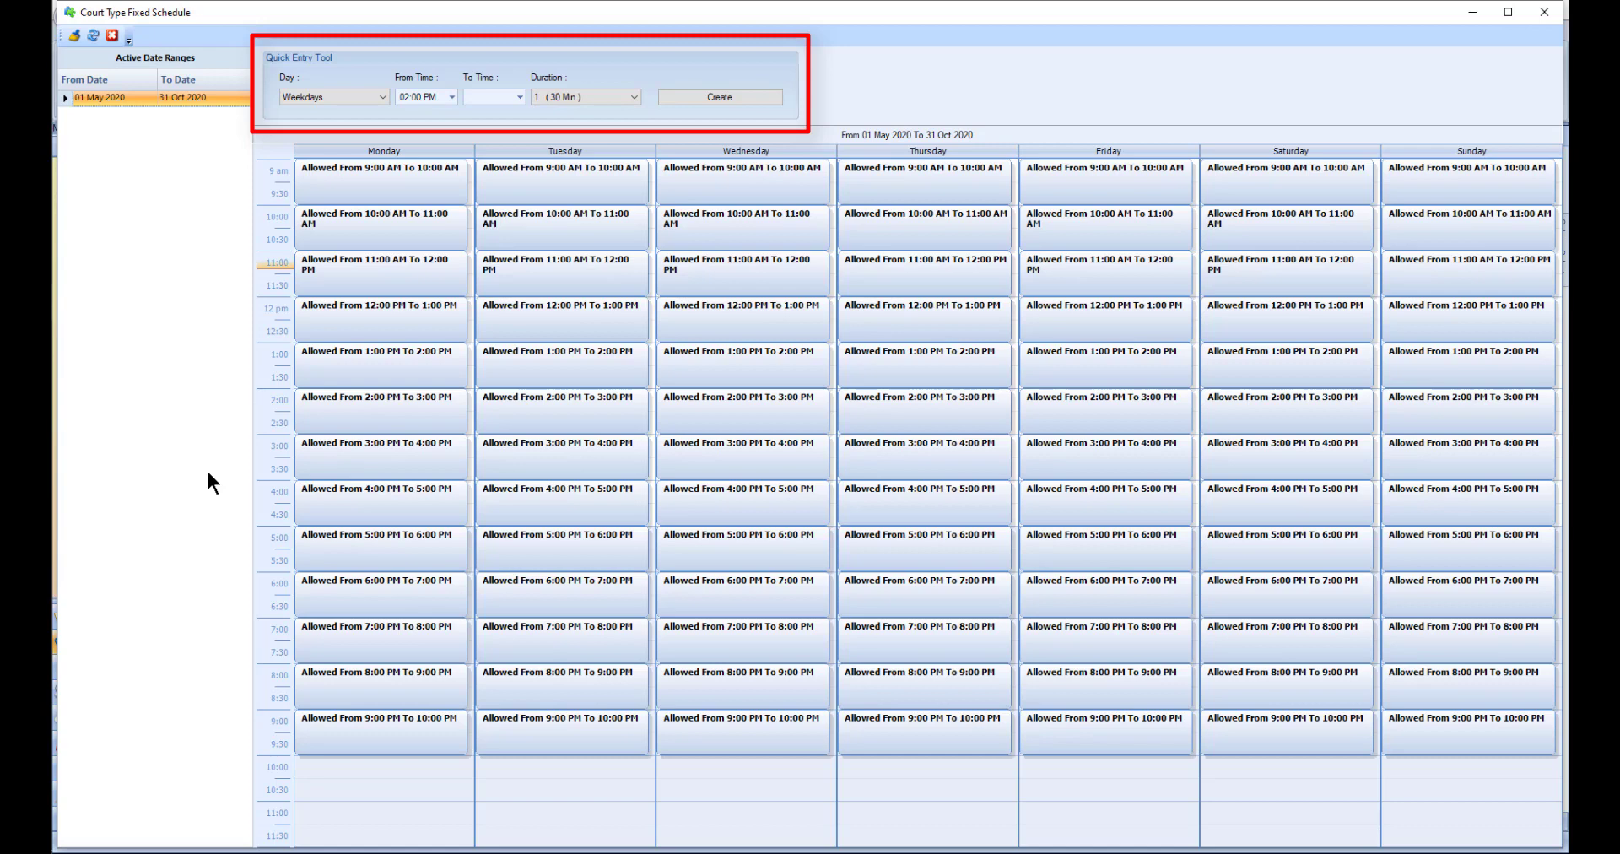
left_click(109, 37)
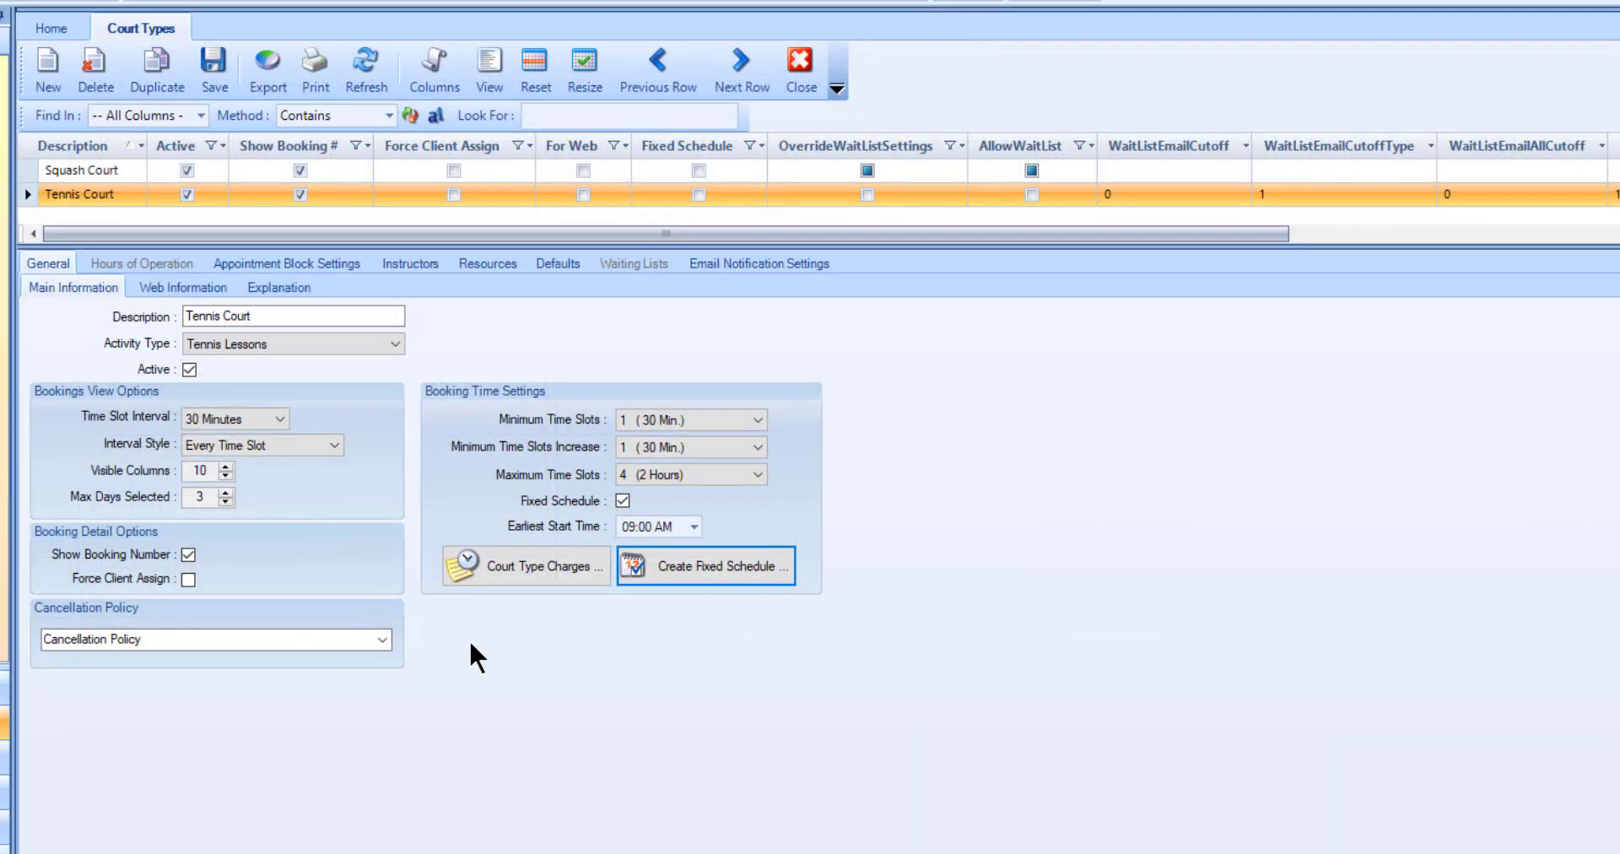
Step: Review the Tennis Court's web booking options, explanation, appointment status colors and calendar information
left_click(224, 287)
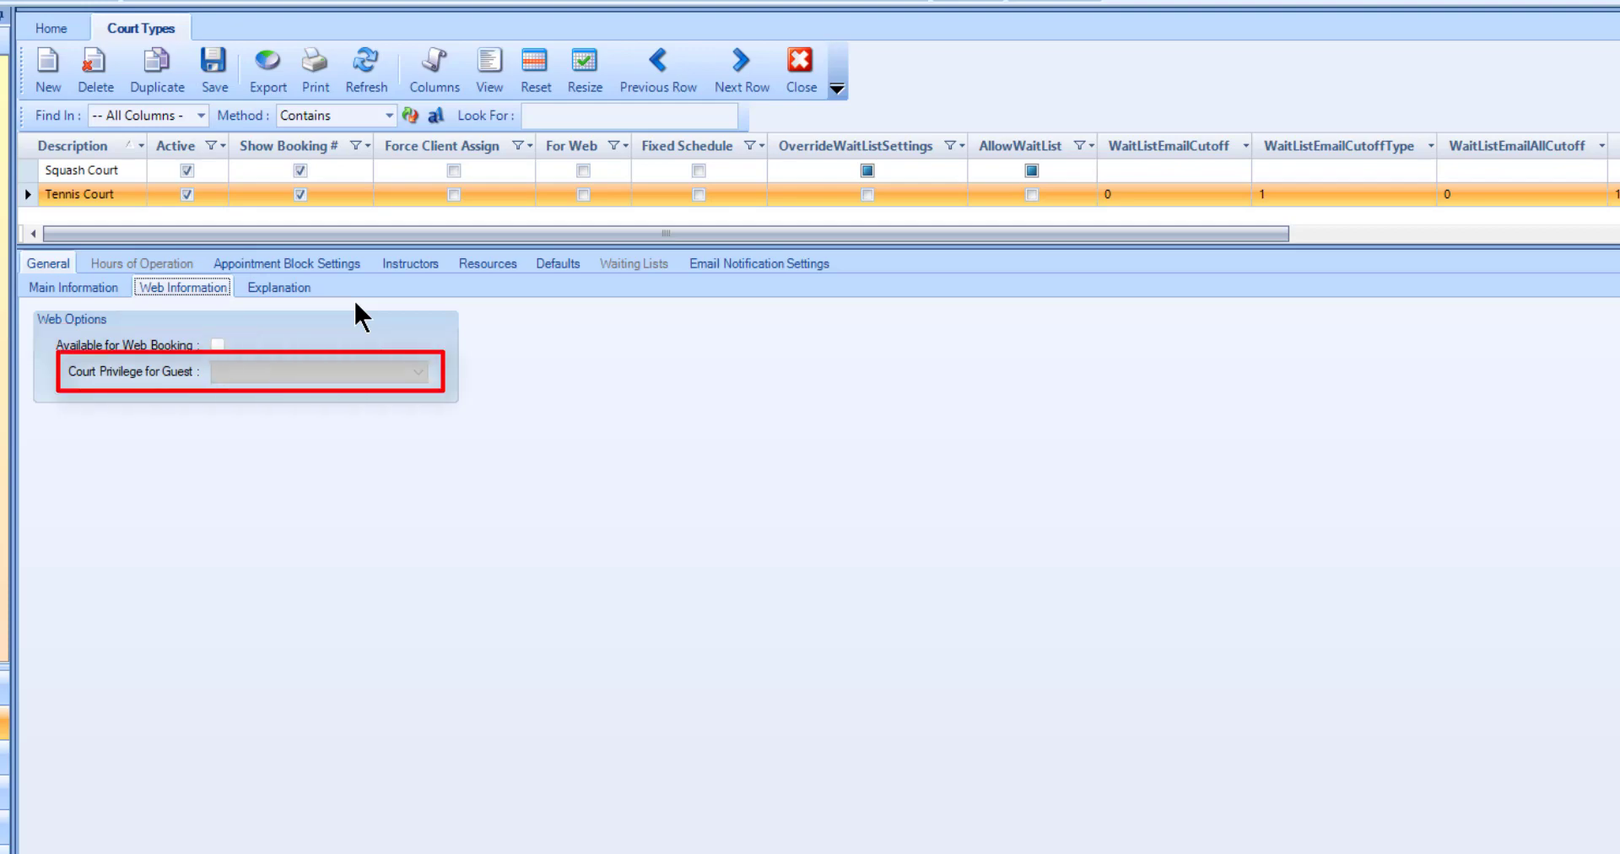
left_click(307, 294)
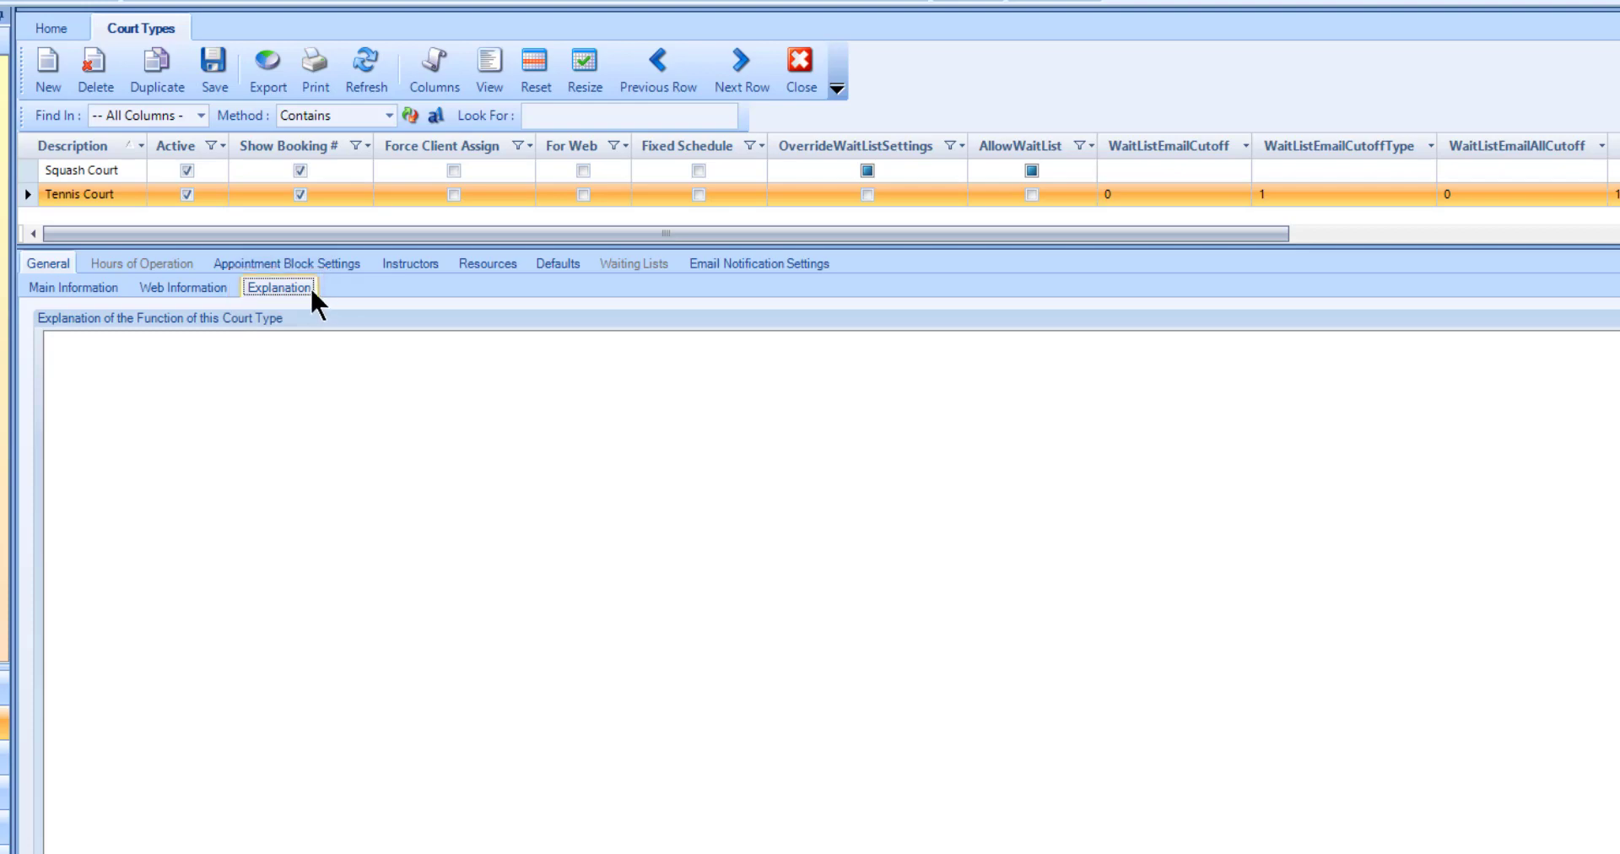
left_click(327, 266)
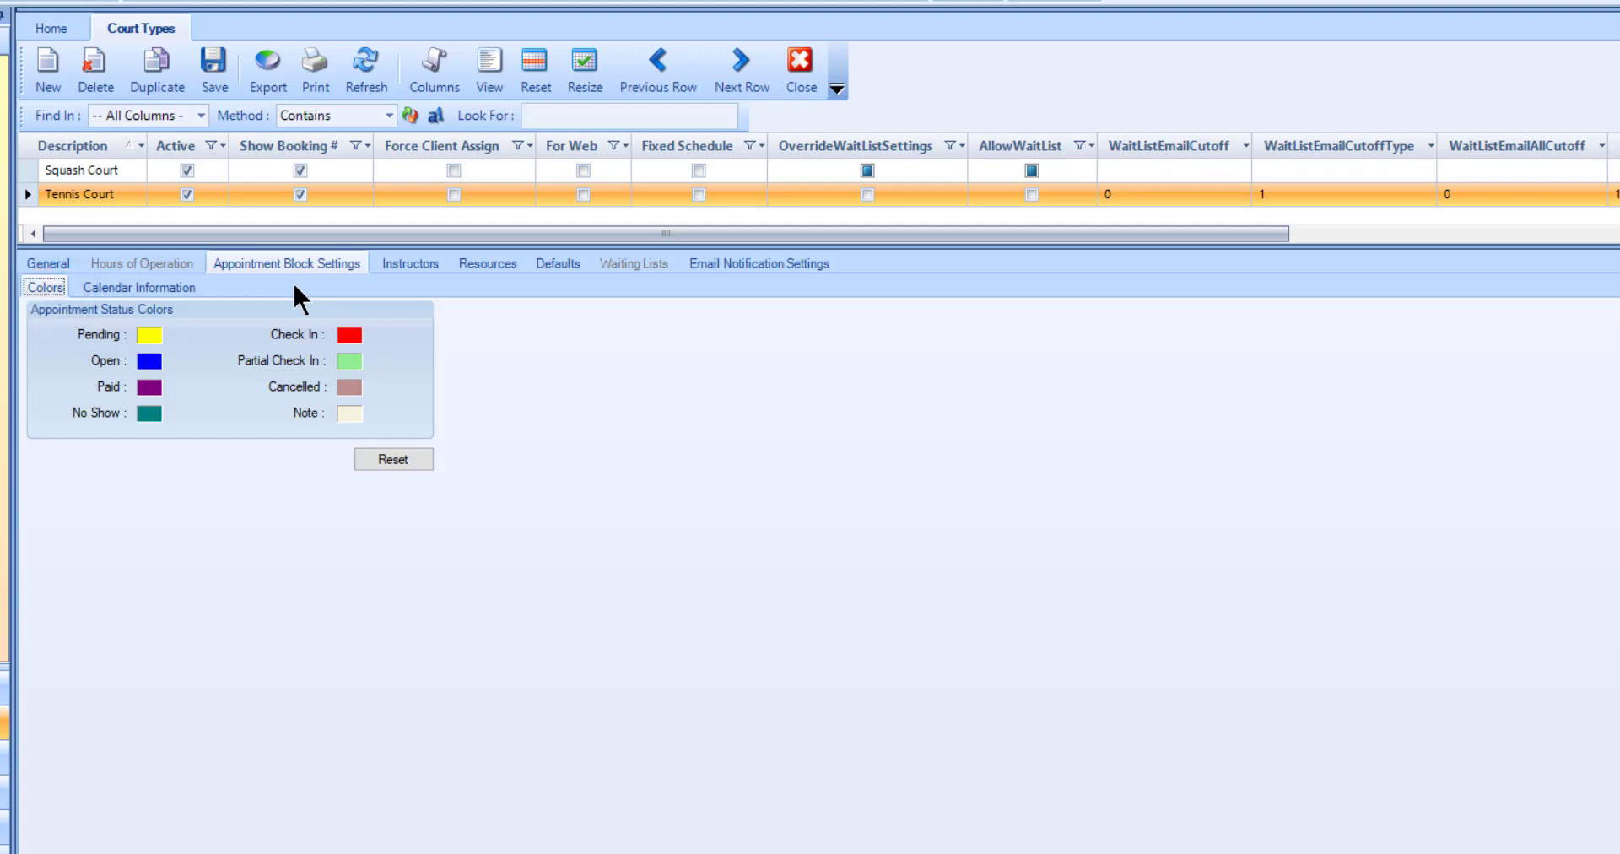
left_click(189, 287)
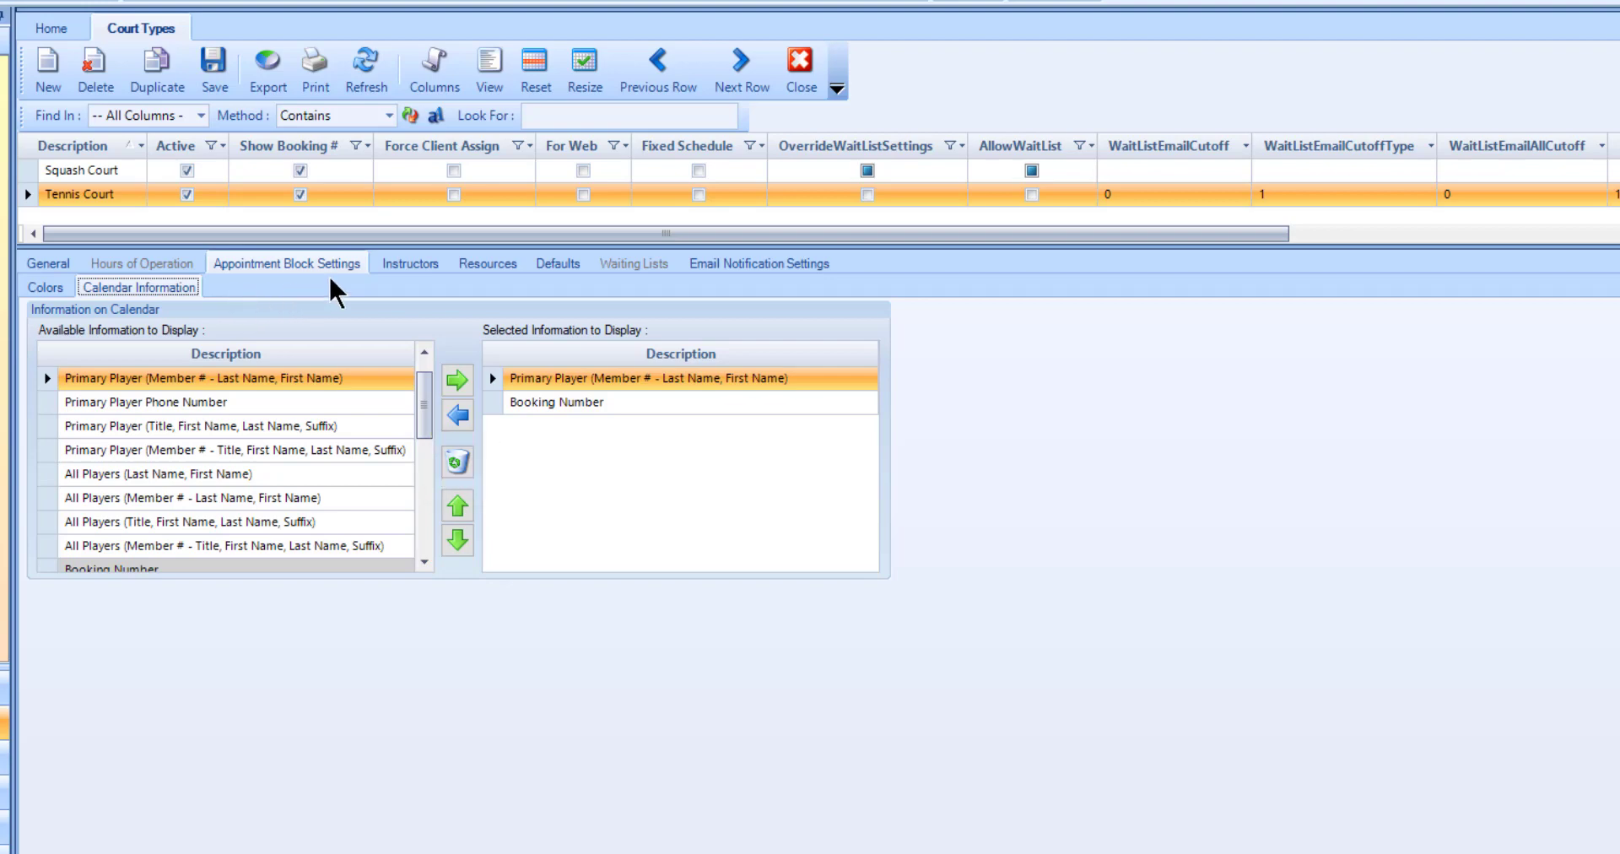
Step: Examine the Tennis Court's instructor eligibility, instructor scheduling options and eligible resources
left_click(402, 264)
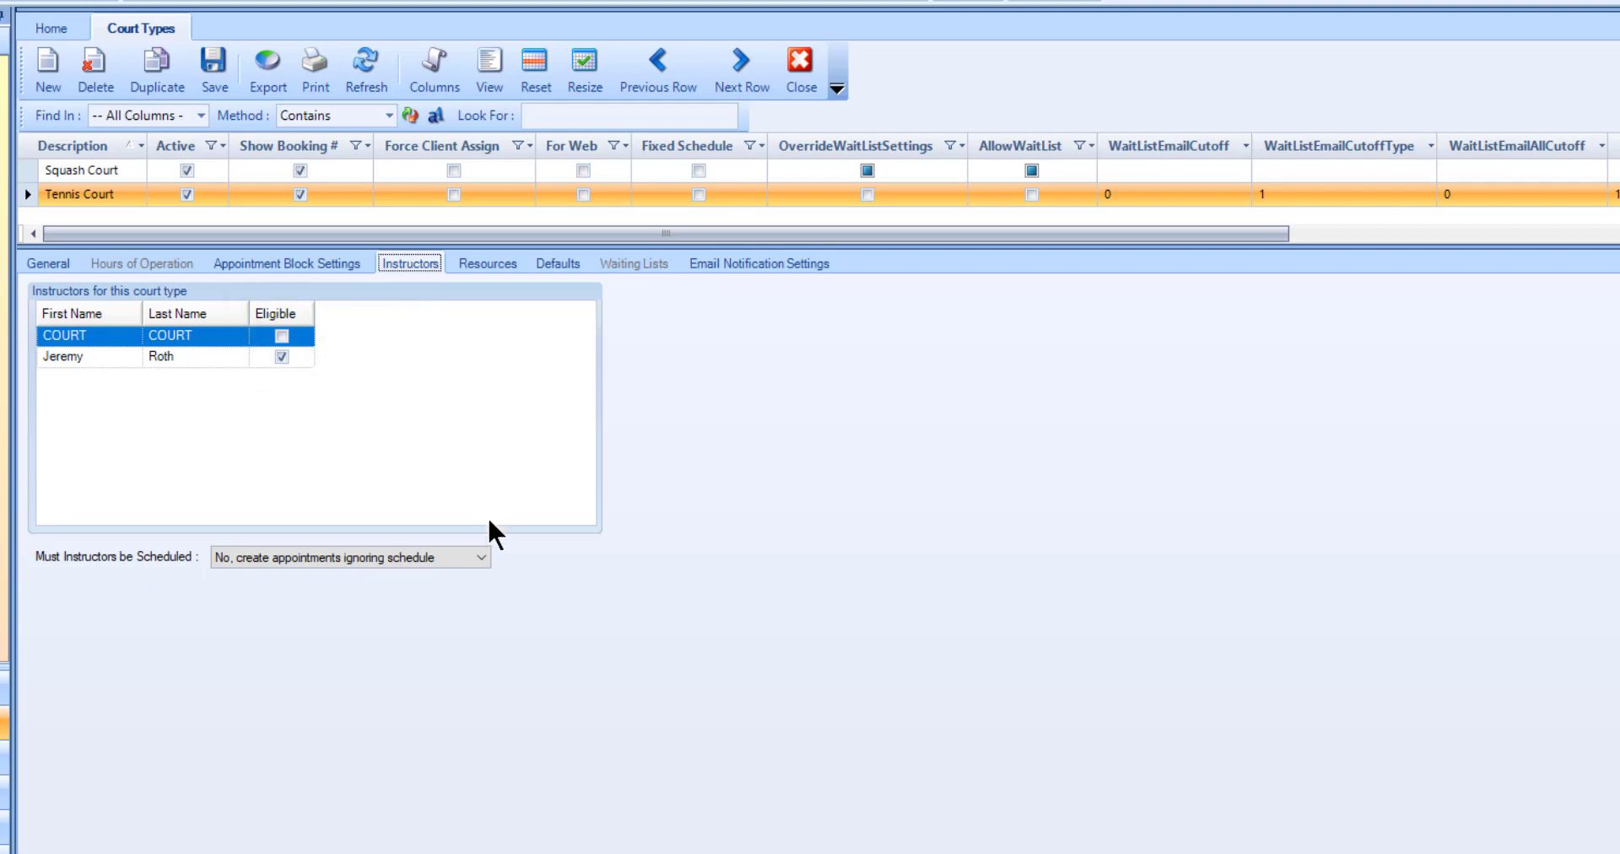
left_click(487, 555)
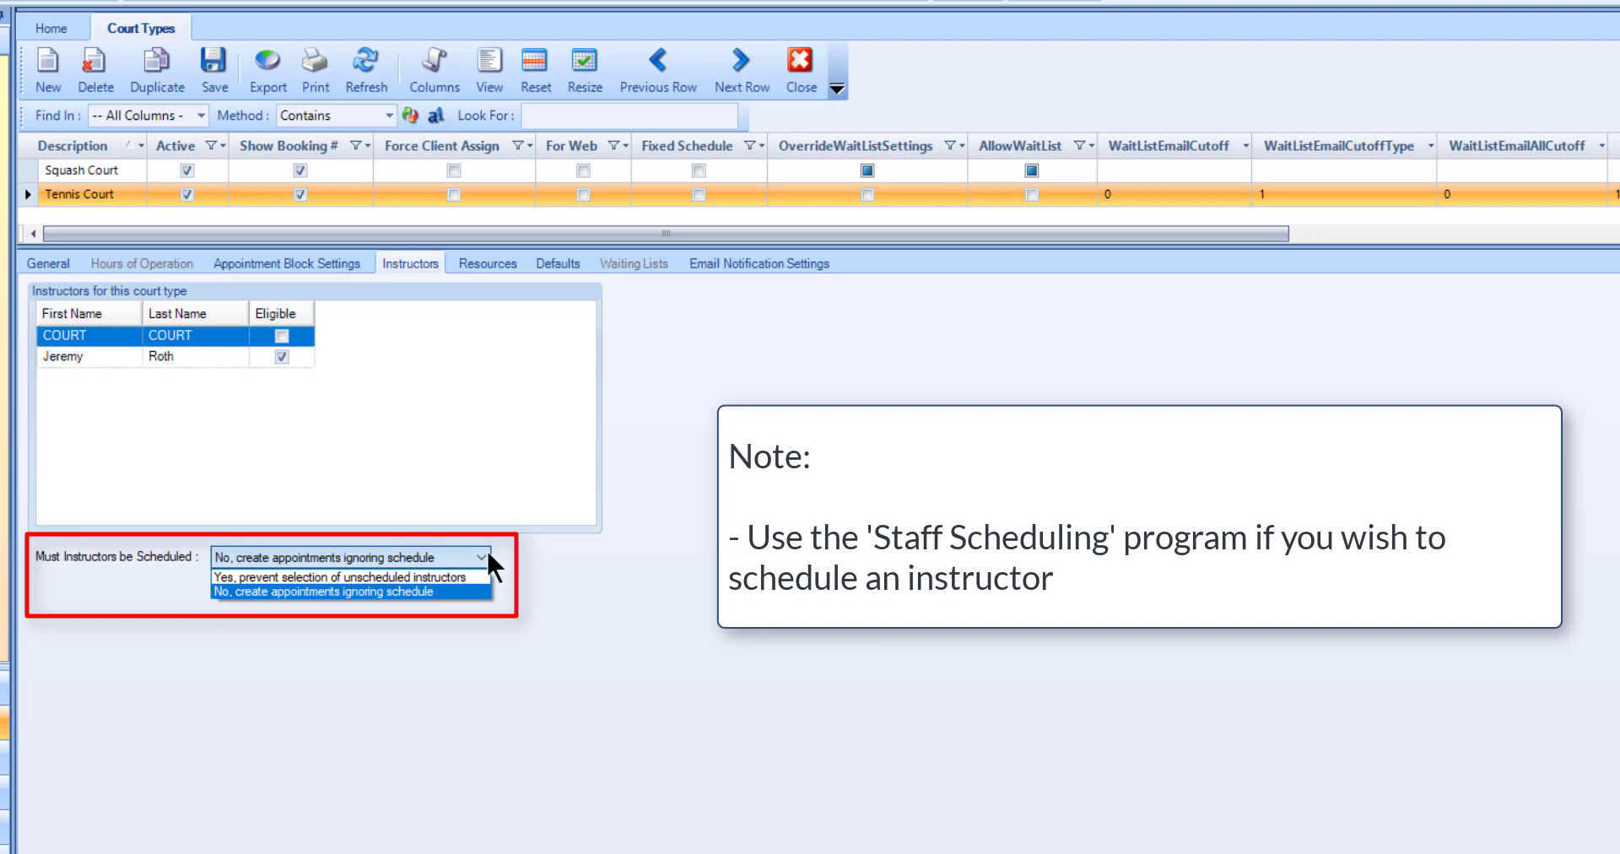
left_click(530, 552)
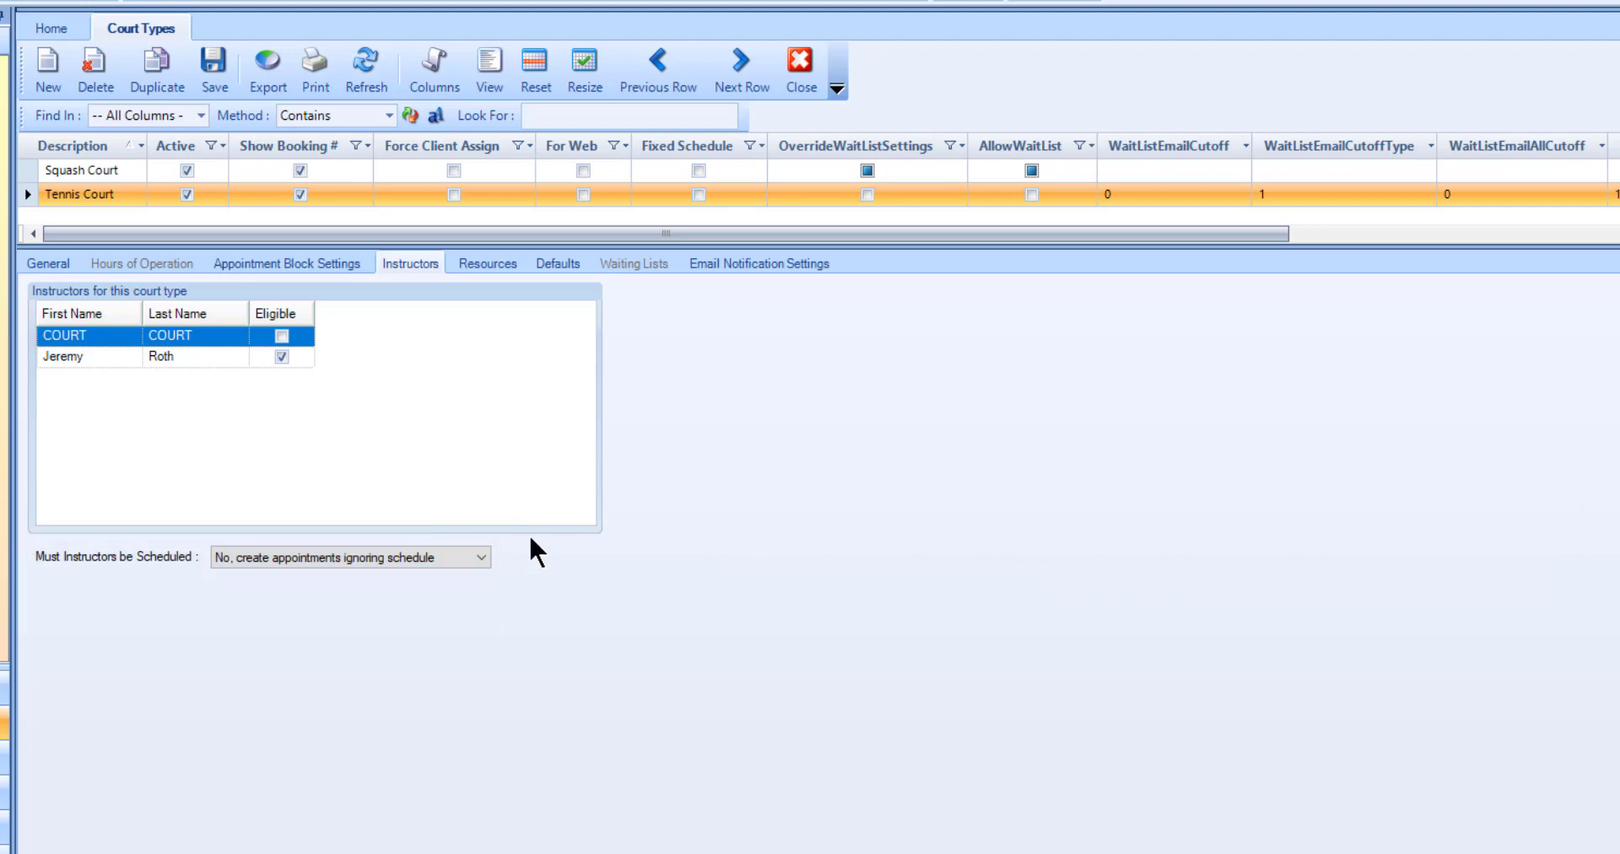
left_click(488, 262)
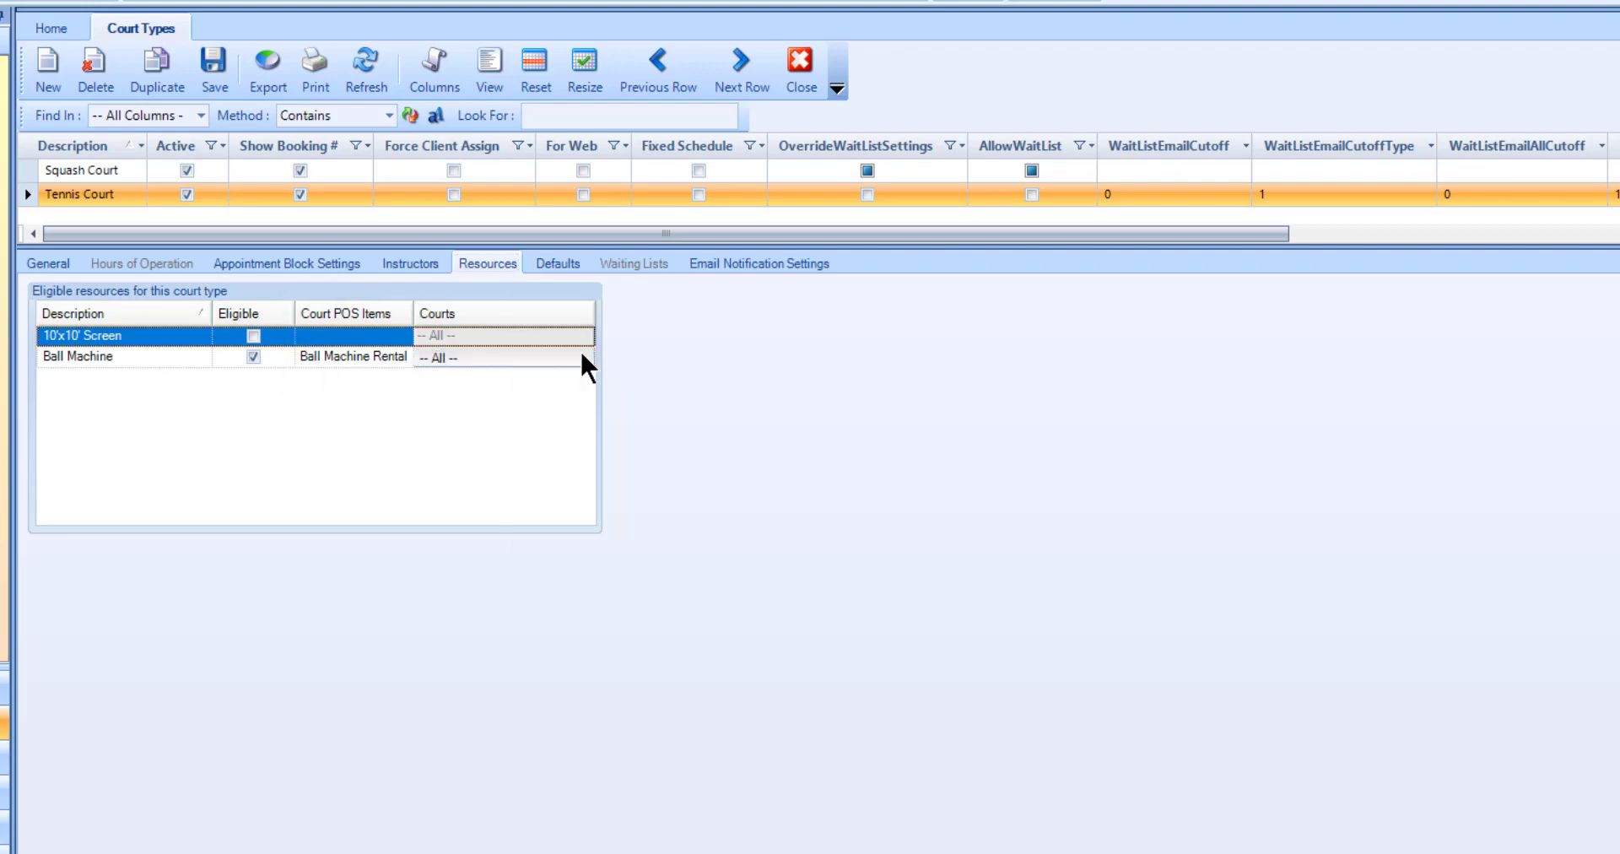
Step: Review the courts eligible for the Ball Machine resource, confirm the selection, and view the Tennis Court's default booking source and type
left_click(582, 357)
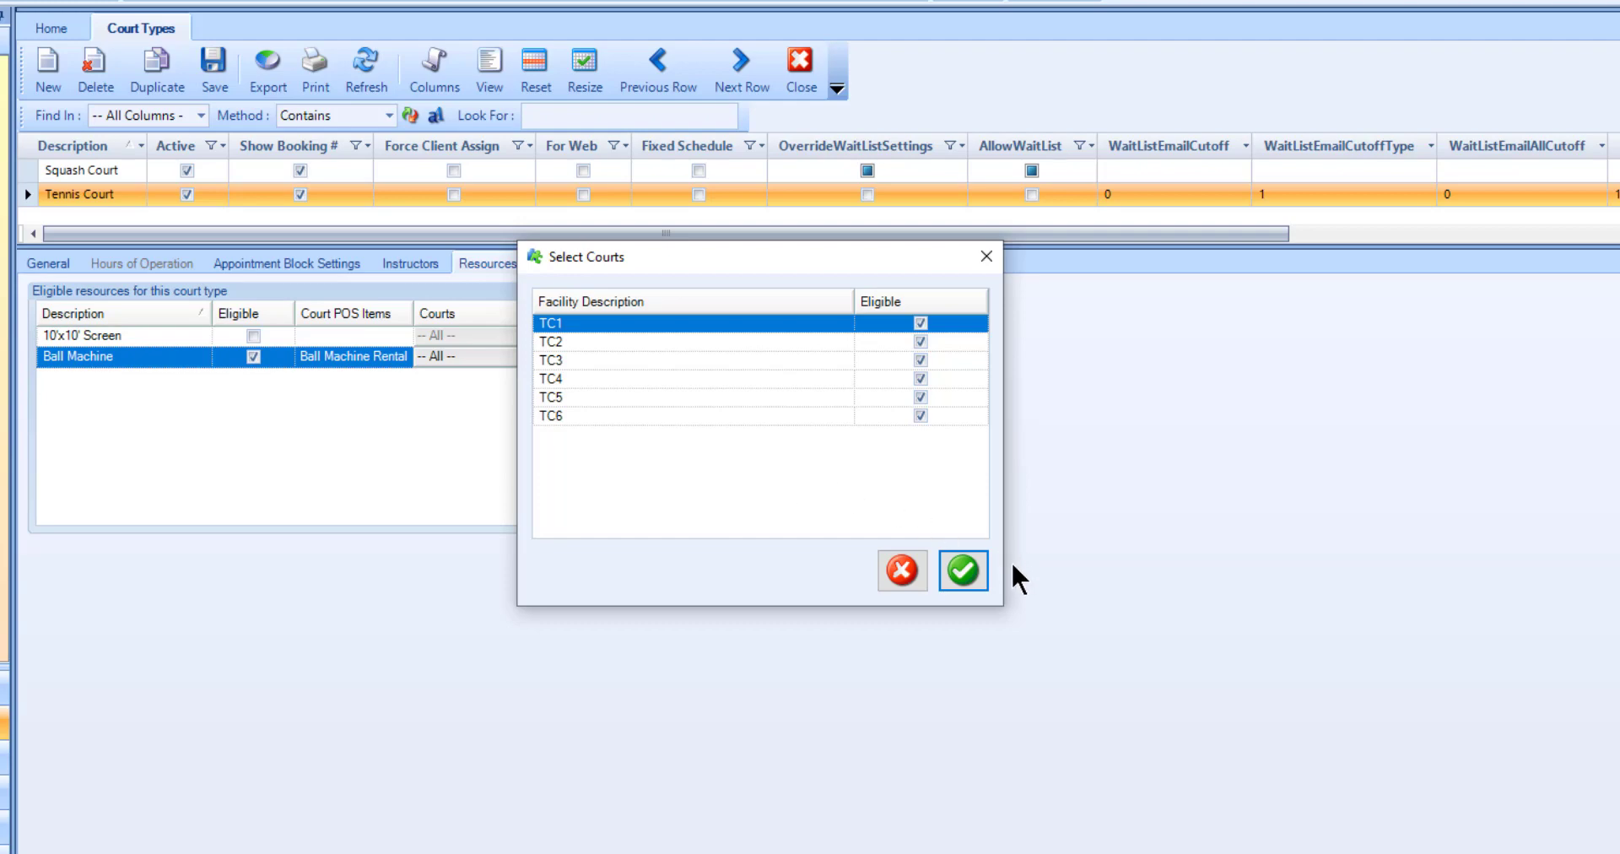
left_click(983, 572)
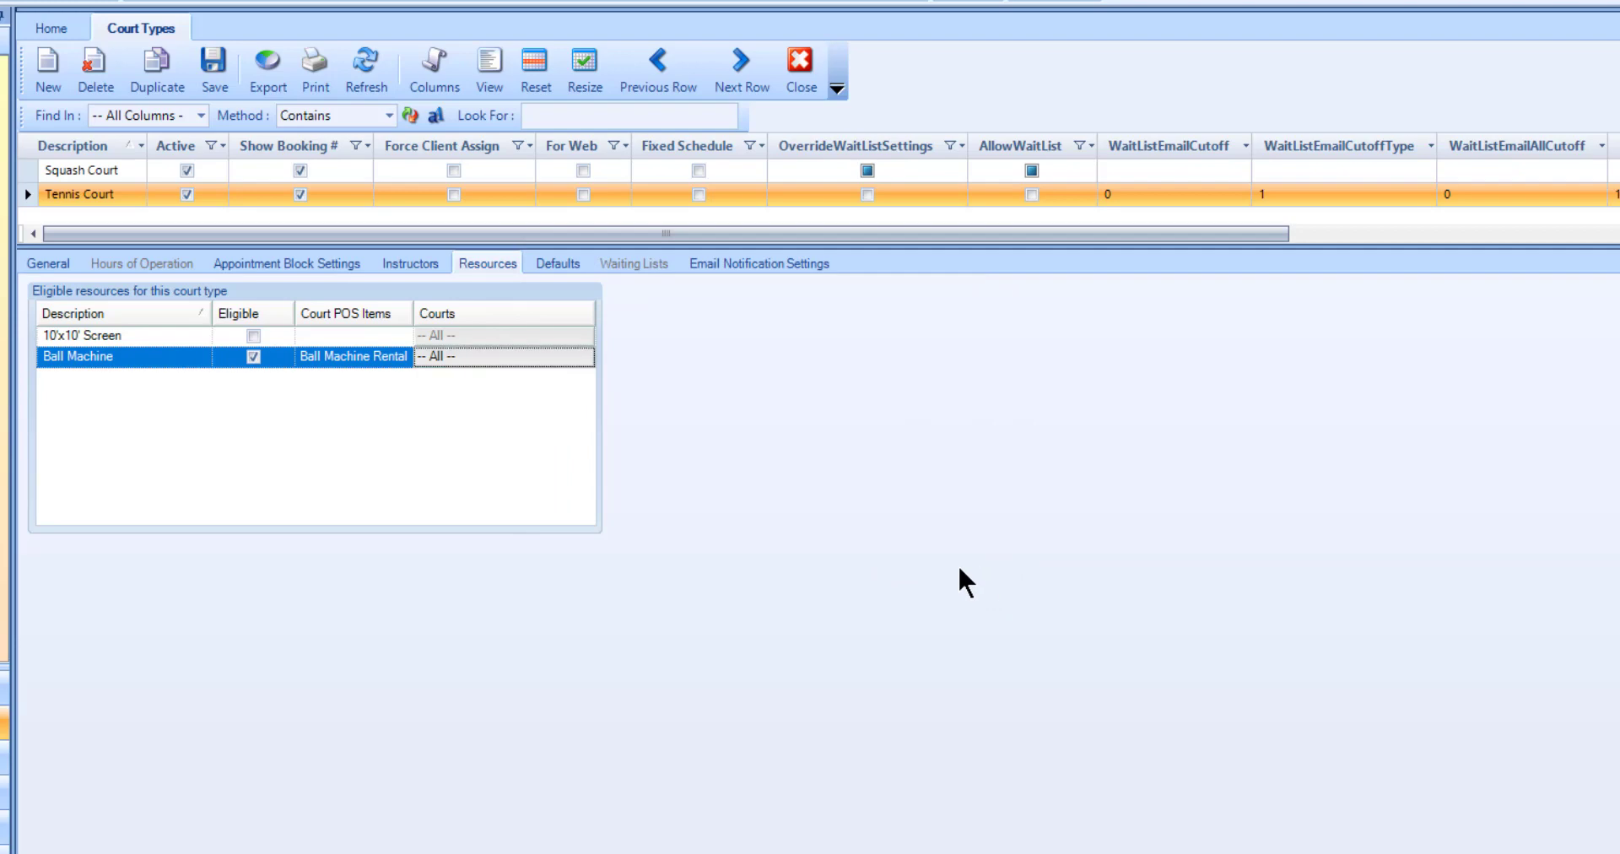
left_click(560, 264)
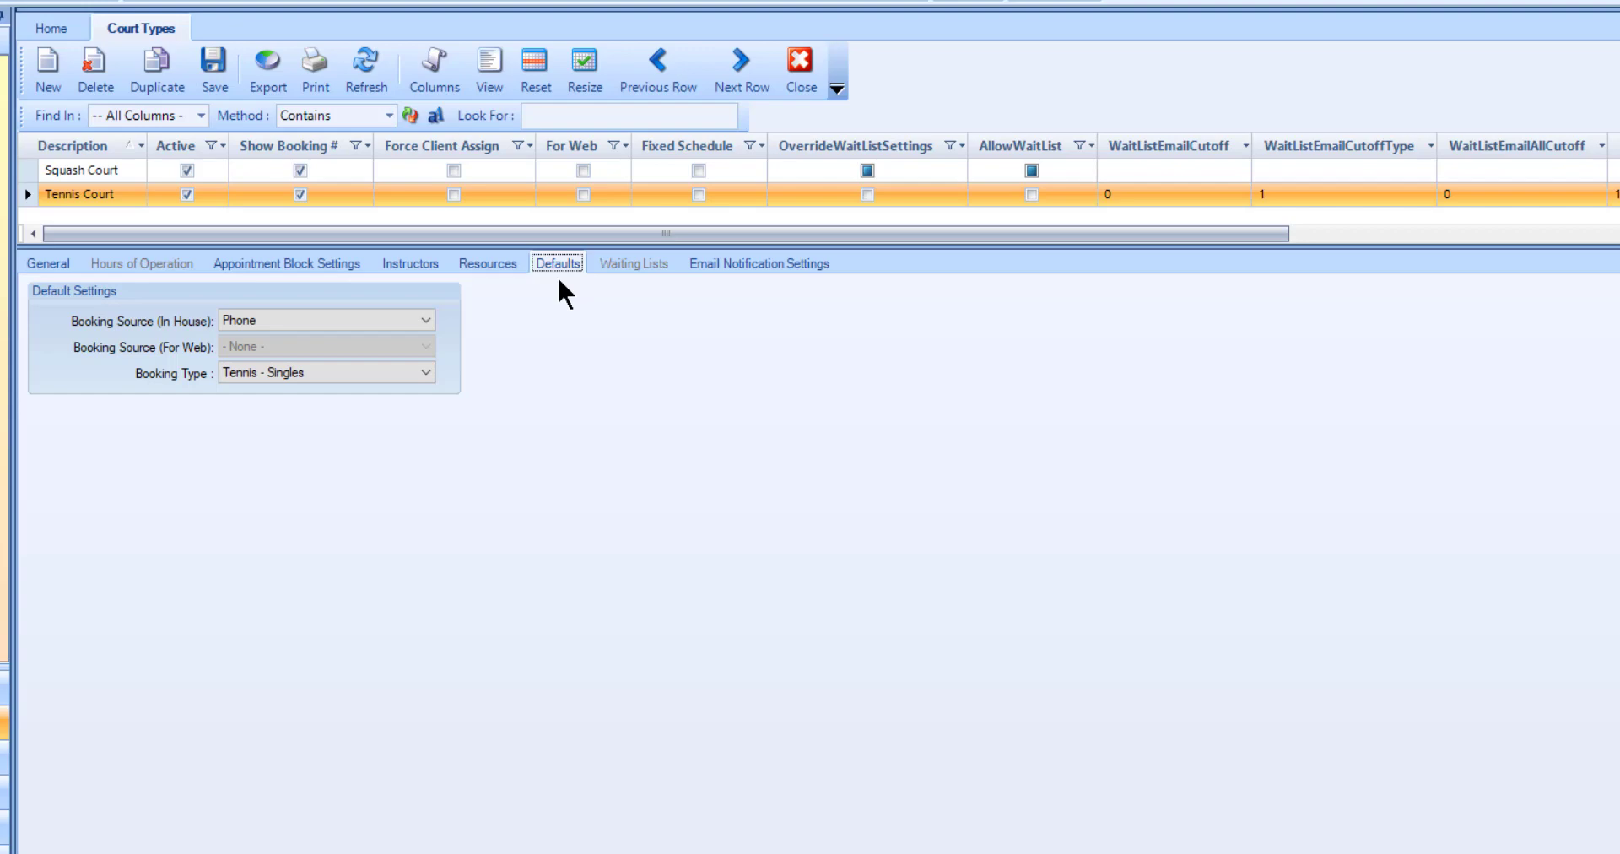
Step: Examine the Tennis Court's waiting list settings, email settings and booking notification settings
left_click(663, 265)
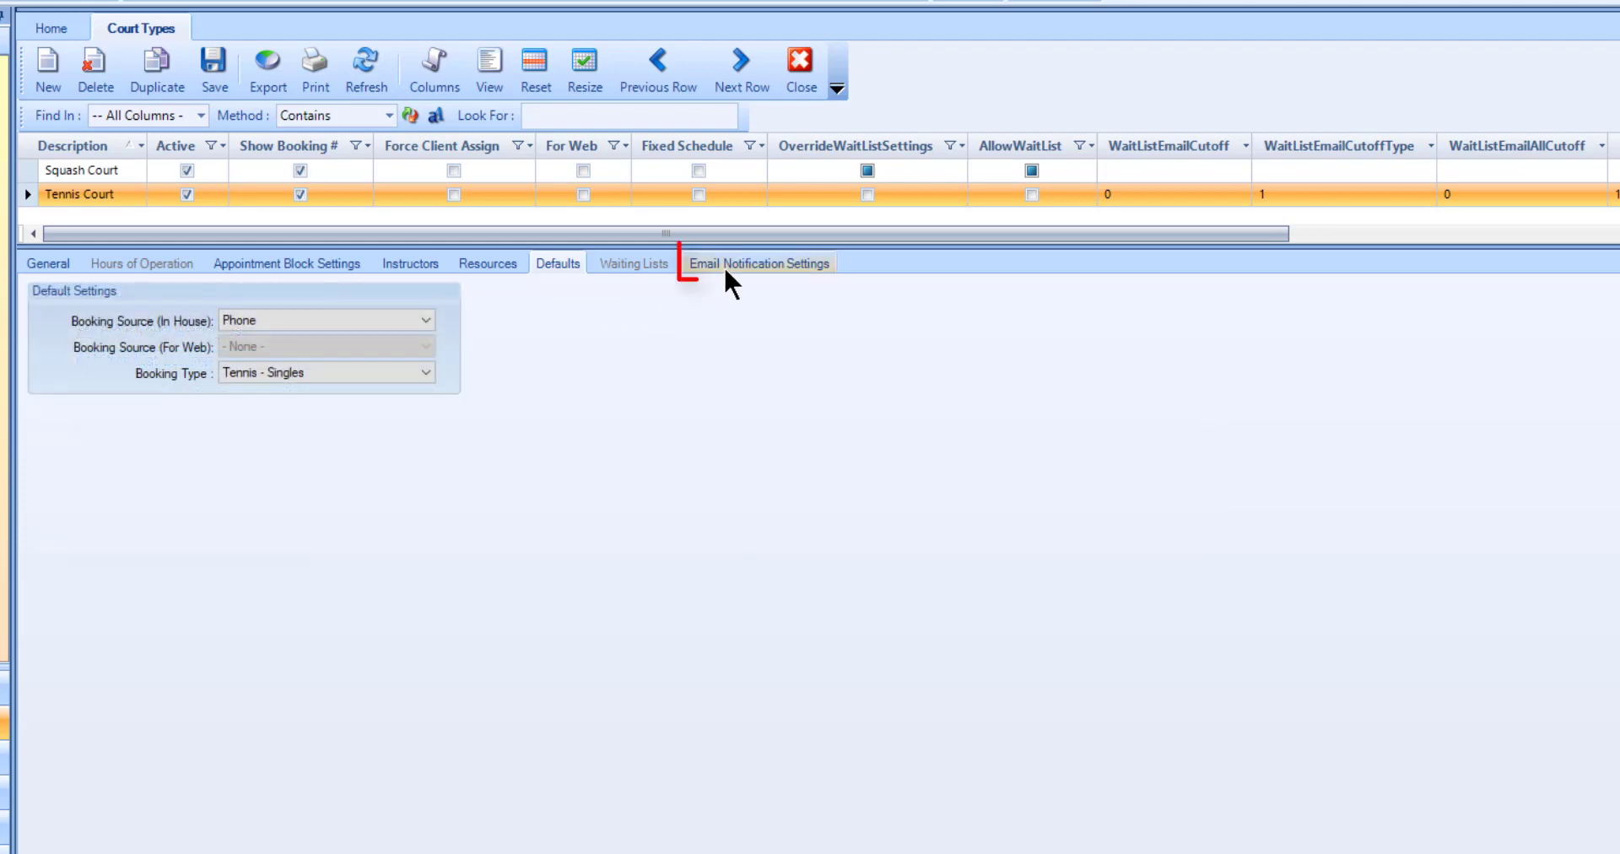
left_click(726, 270)
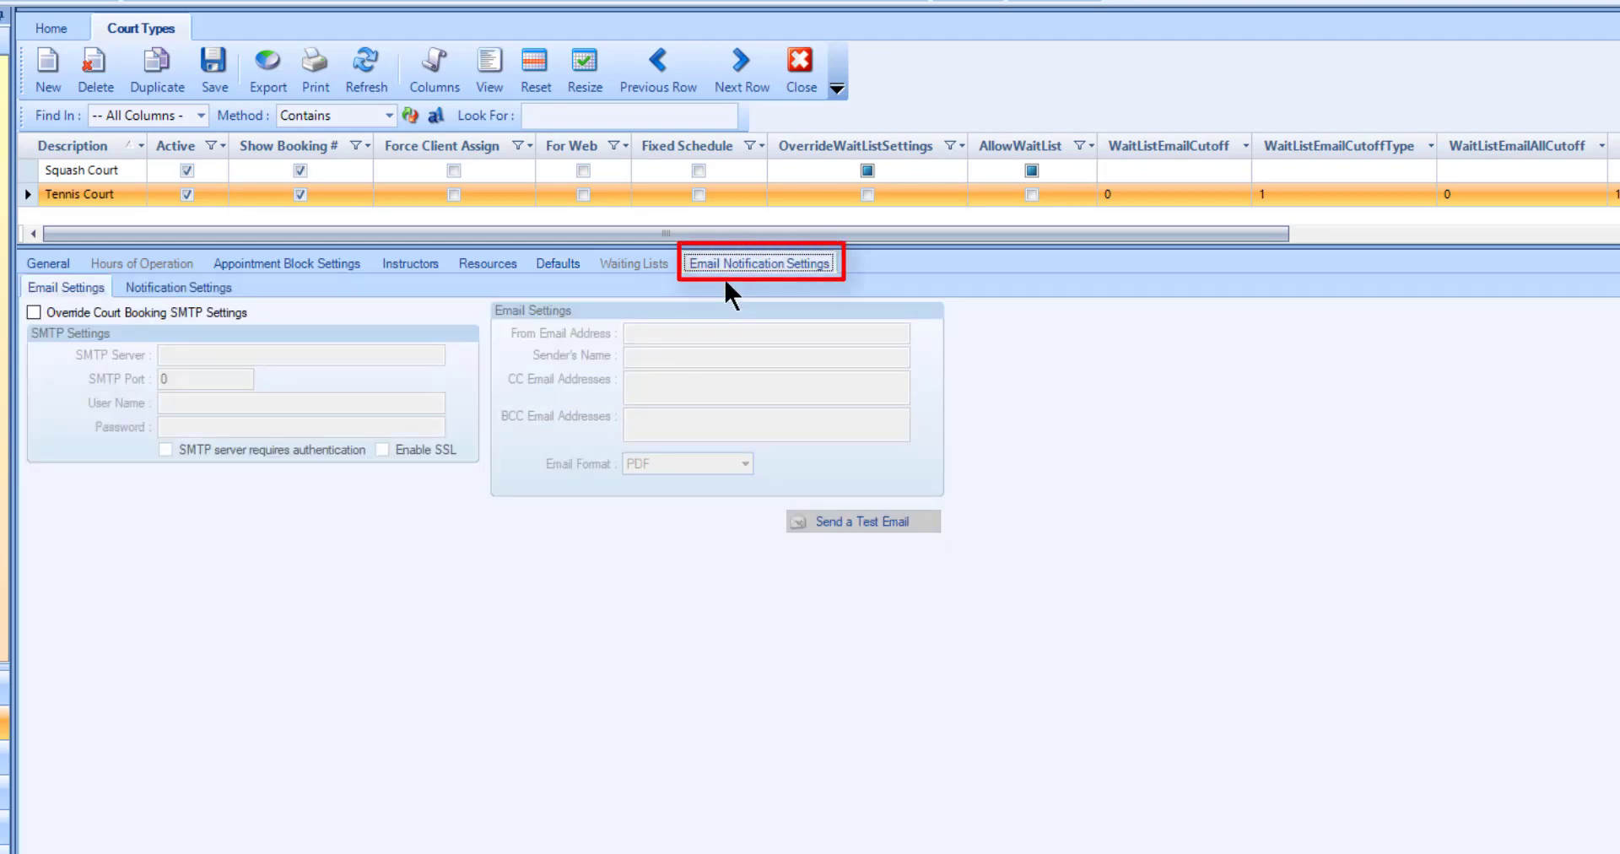
left_click(205, 282)
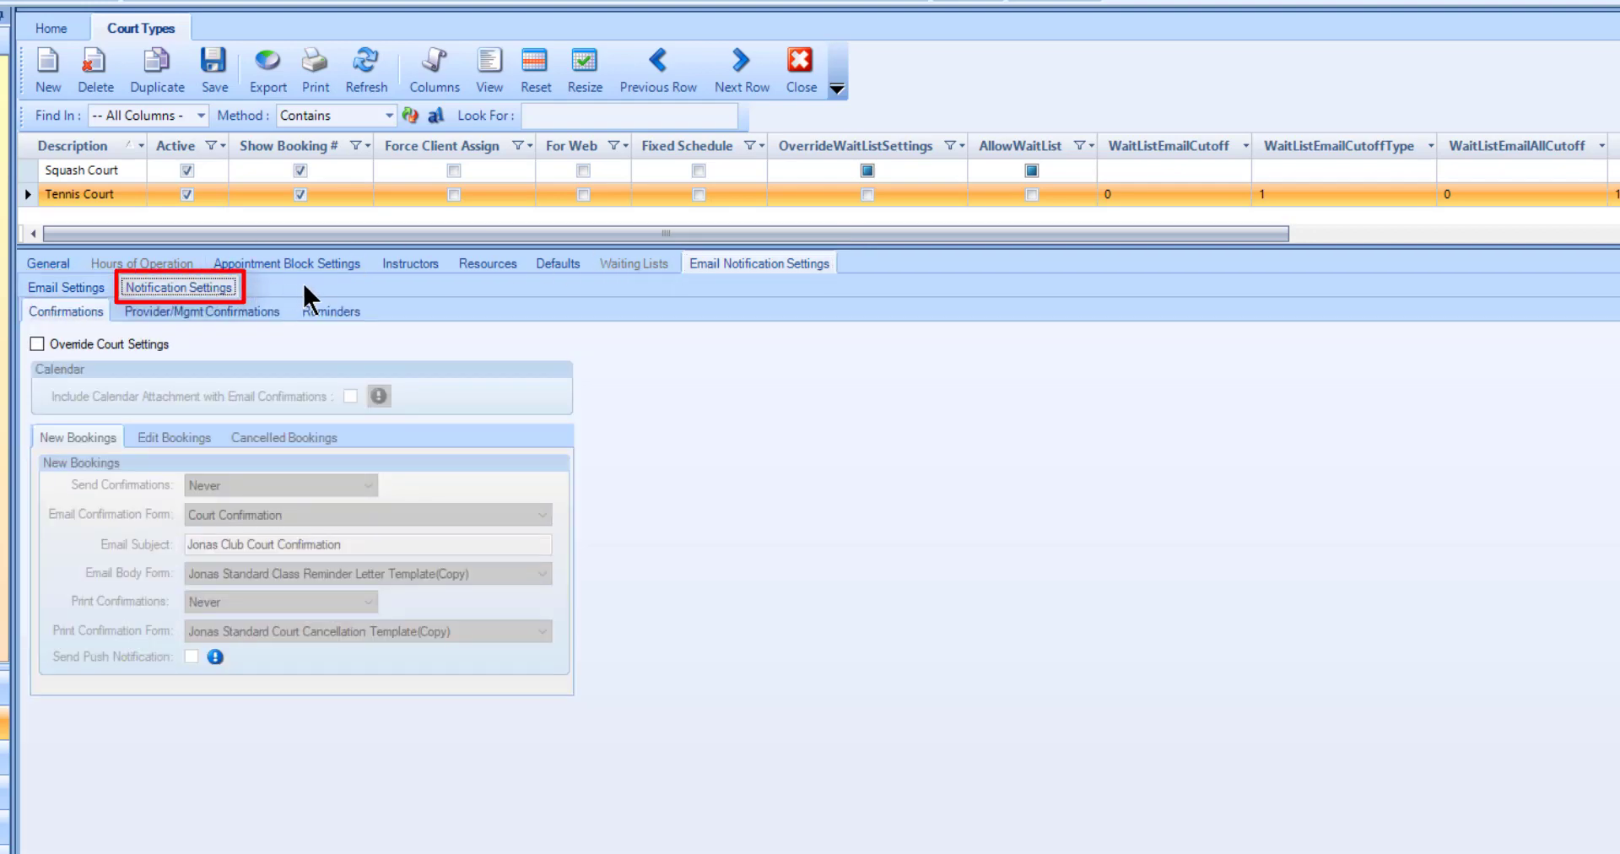